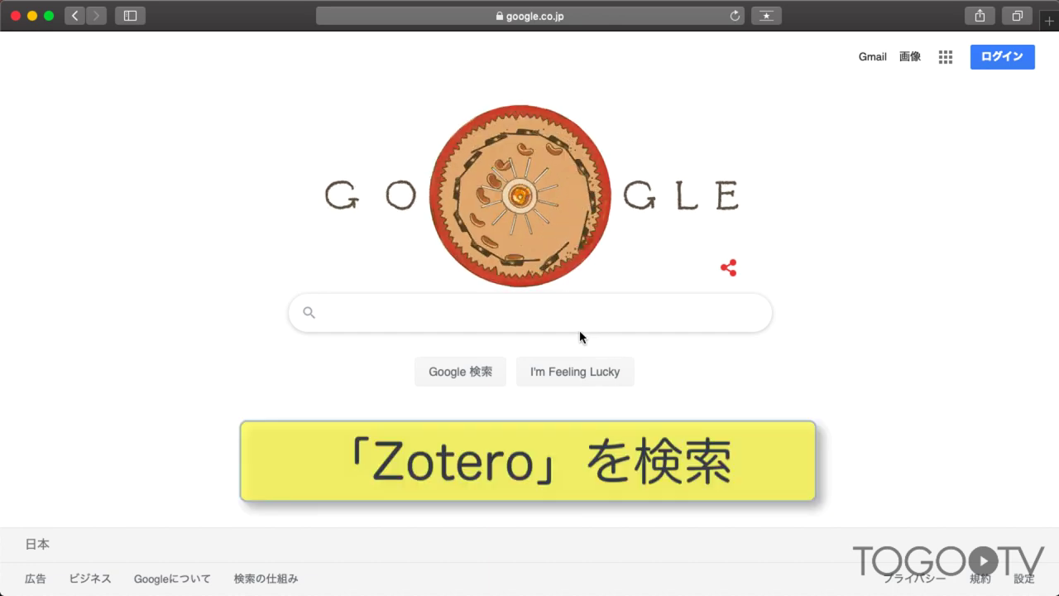
- Search Google for 'zotero' and open the 'Zotero | Your personal research assistant' result
{"action": "left_click", "coordinate": [394, 302]}
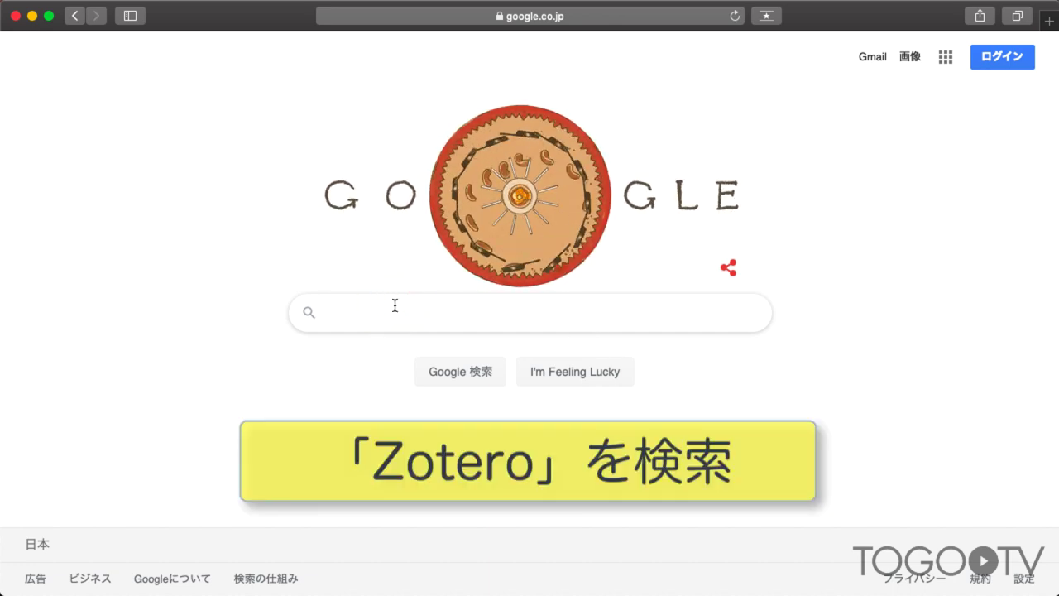
{"action": "type", "text": "zote"}
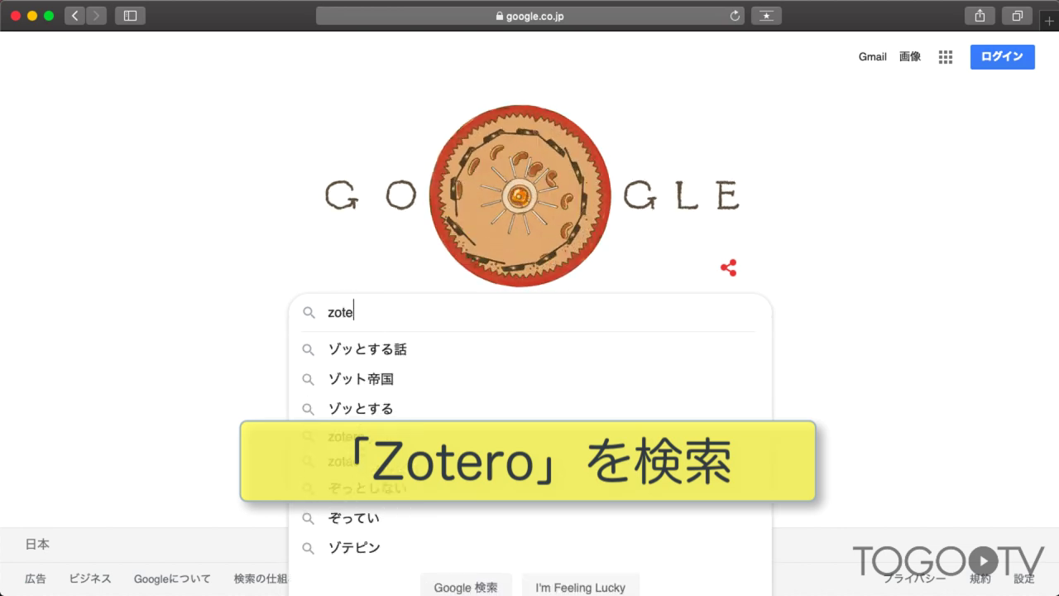
{"action": "type", "text": "ro"}
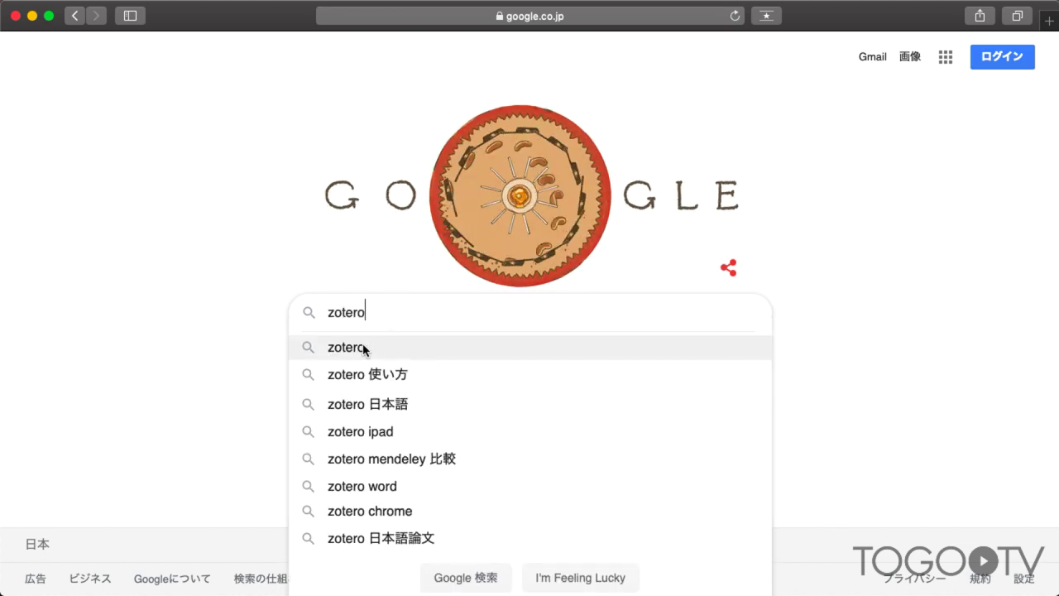
{"action": "left_click", "coordinate": [359, 348]}
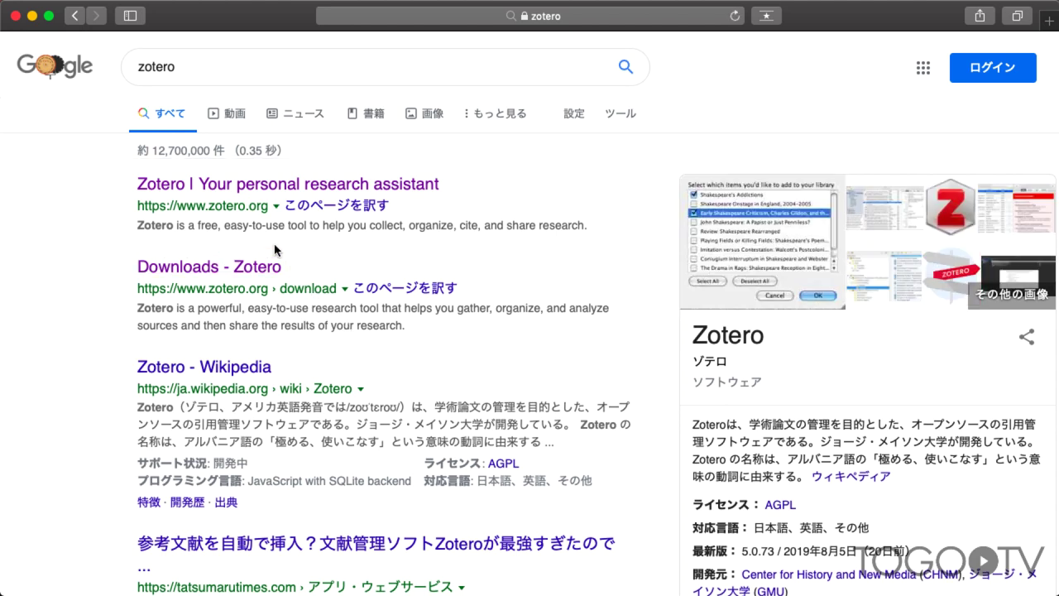
{"action": "left_click", "coordinate": [235, 194]}
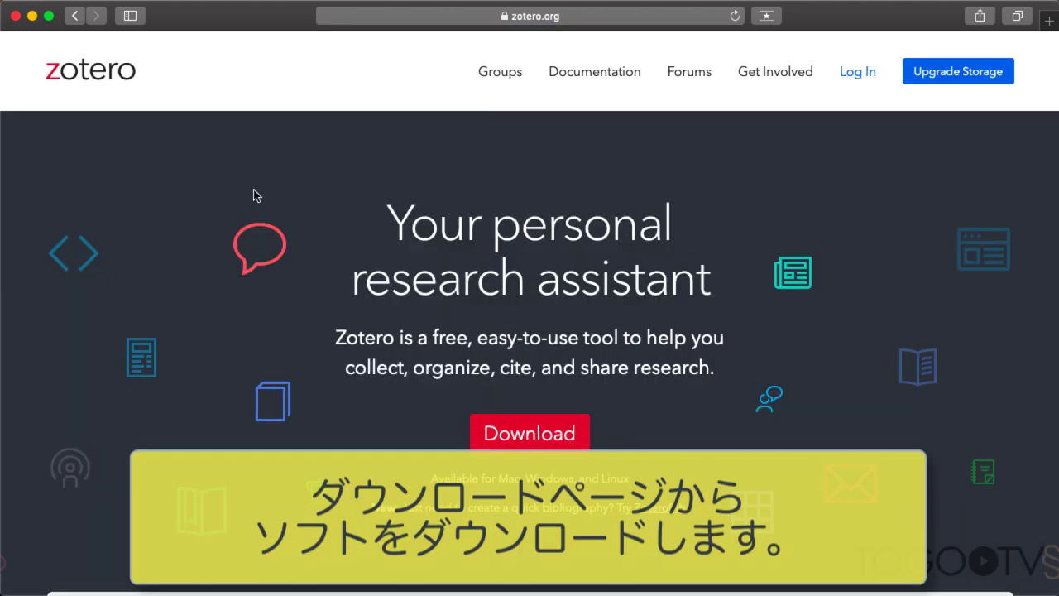
{"action": "scroll", "coordinate": [678, 321], "scroll_direction": "down", "scroll_amount": 2}
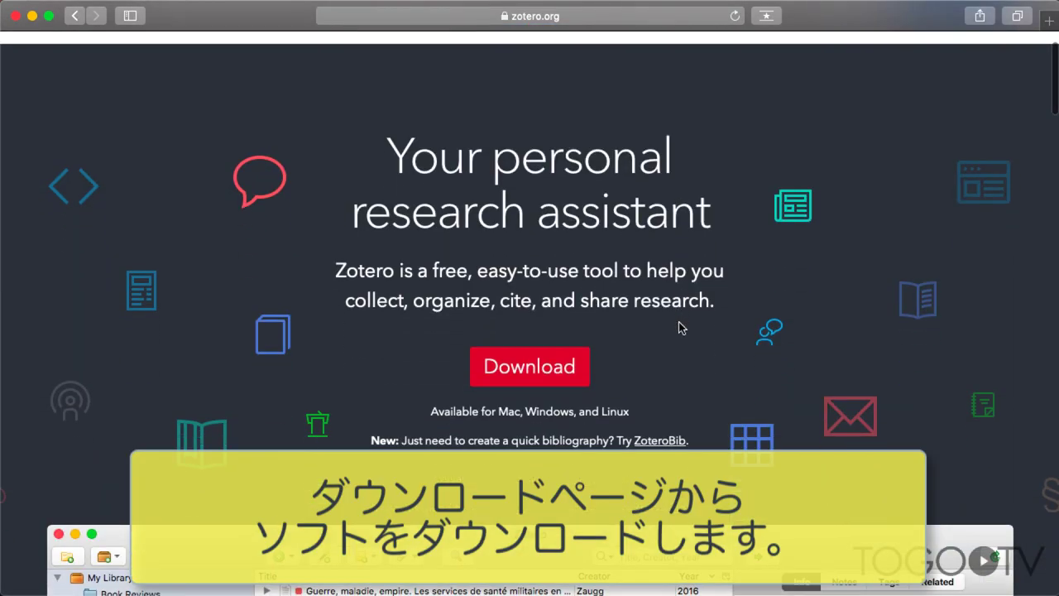
- Download Zotero 5.0 for Mac from the downloads page, allowing the file download
{"action": "left_click", "coordinate": [552, 366]}
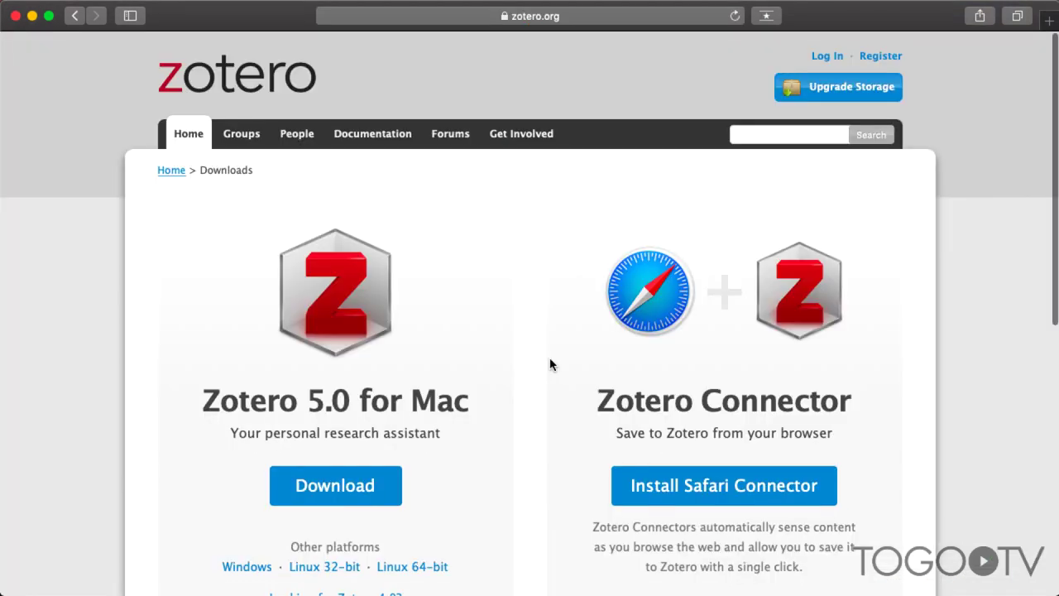
{"action": "scroll", "coordinate": [552, 365], "scroll_direction": "down", "scroll_amount": 3}
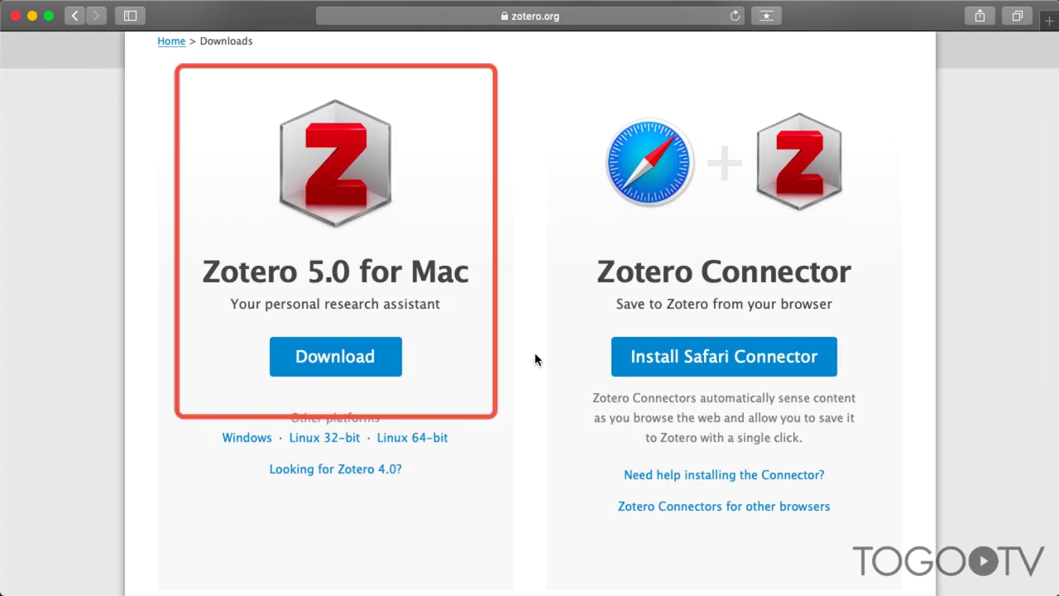
{"action": "left_click", "coordinate": [382, 357]}
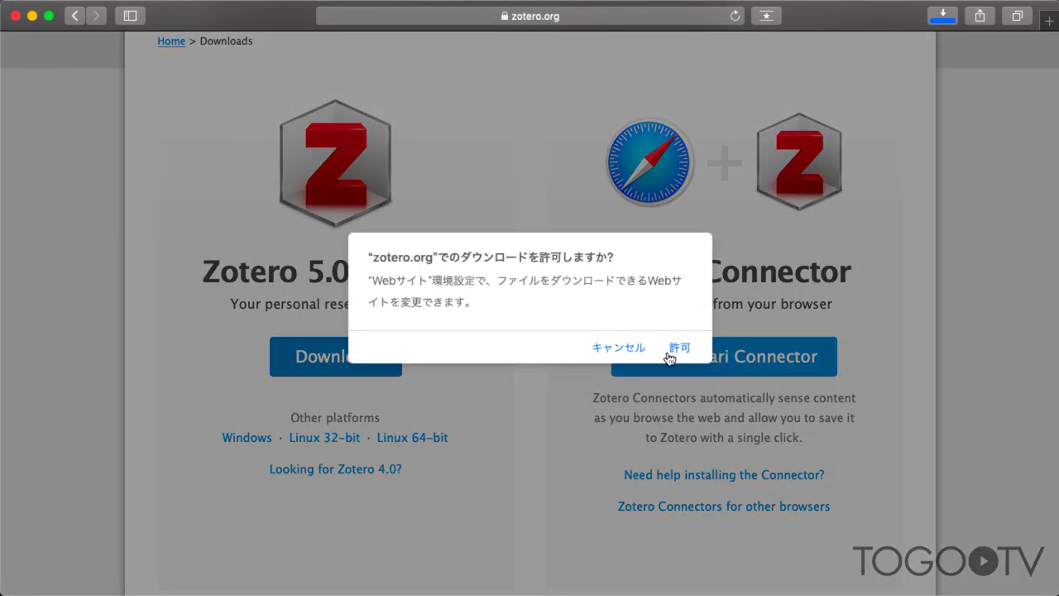
{"action": "left_click", "coordinate": [680, 349]}
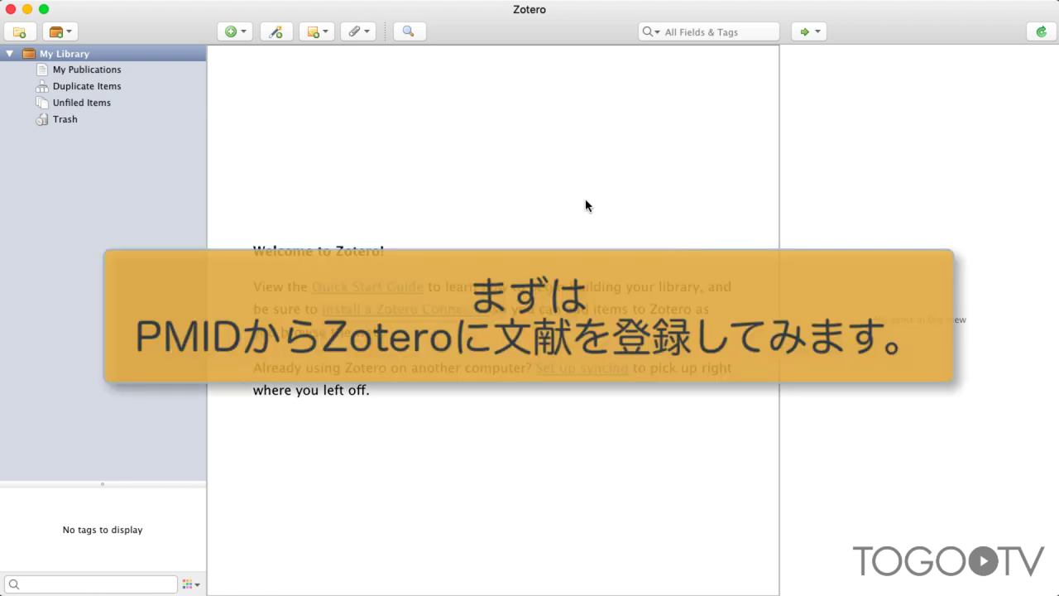
- Import PMID 31488706 by identifier and select the new C. elegans atlas article
{"action": "left_click", "coordinate": [288, 35]}
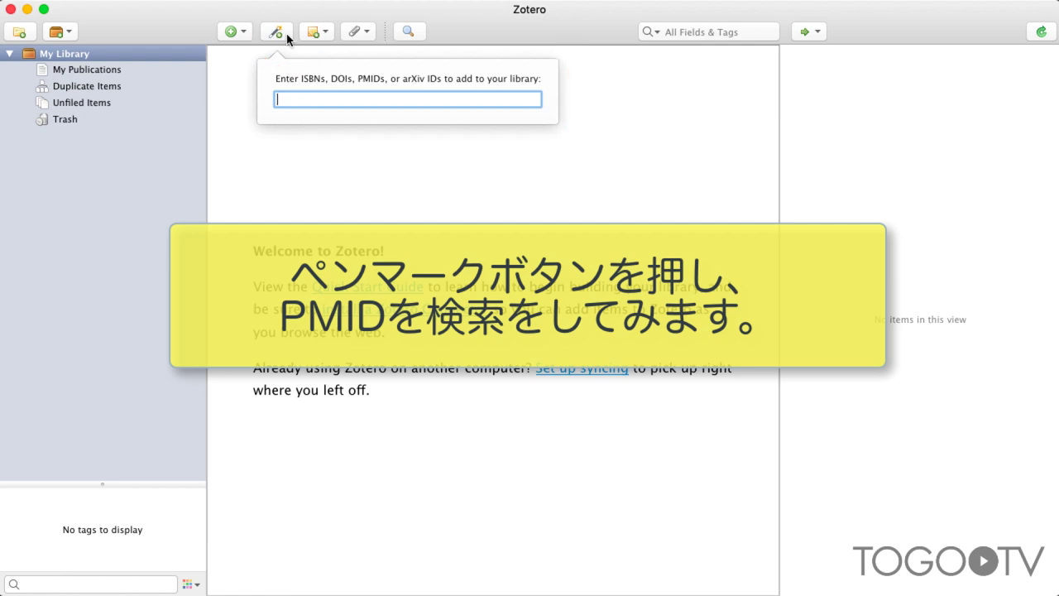
{"action": "type", "text": "31488706"}
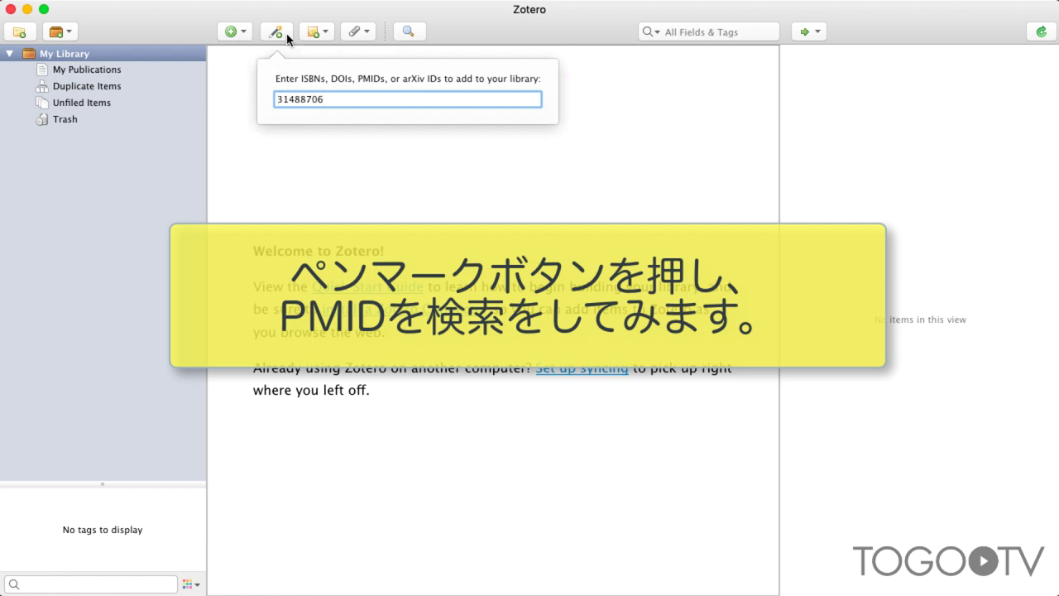
{"action": "key", "text": "Return"}
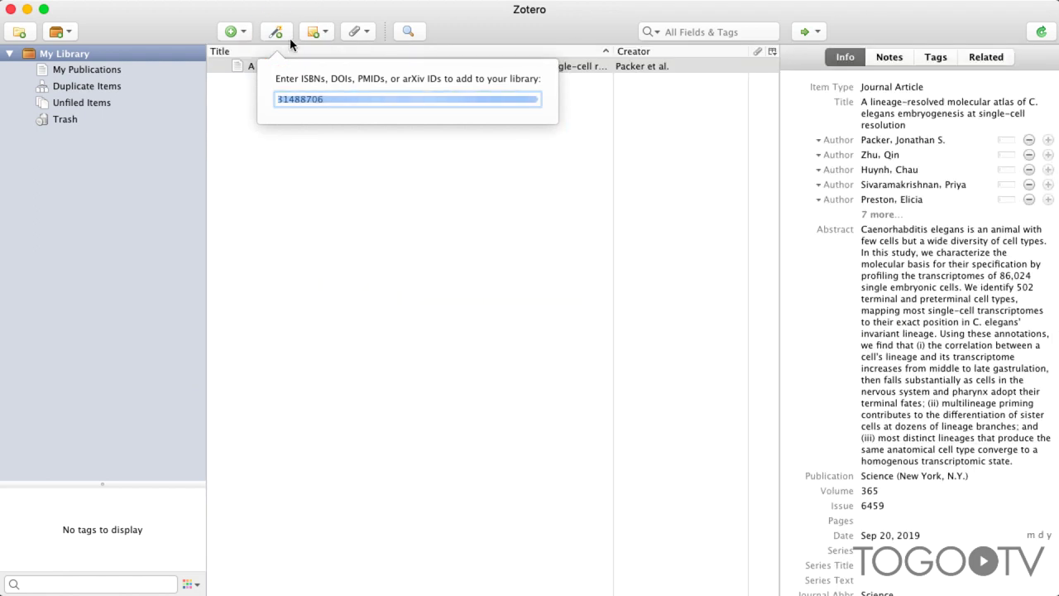
{"action": "left_click", "coordinate": [378, 139]}
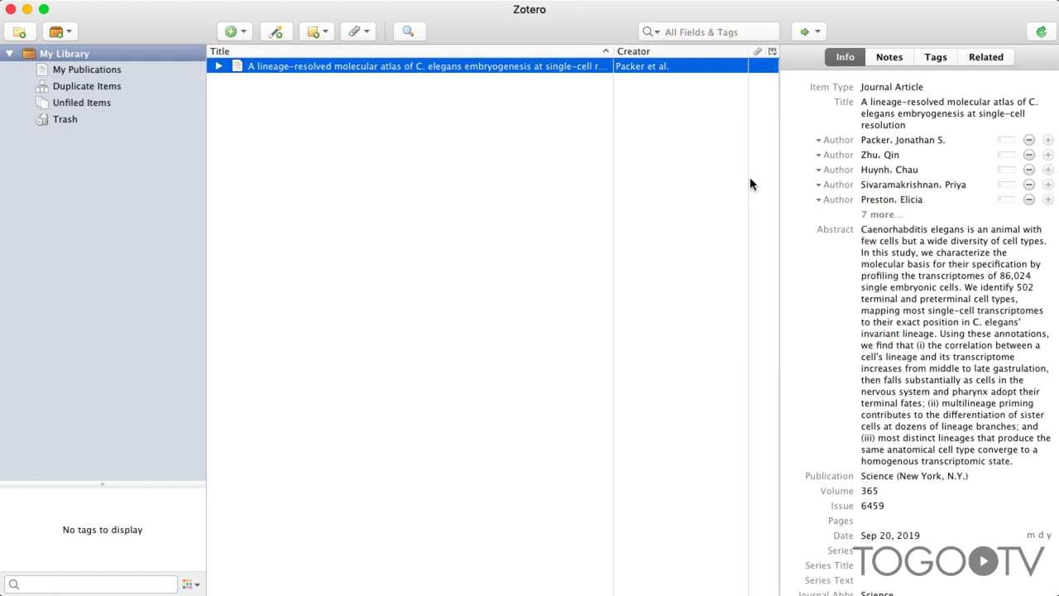
- Set the article's second author first name to 'Qin' in the Info pane
{"action": "scroll", "coordinate": [790, 215], "scroll_direction": "down", "scroll_amount": 1}
{"action": "scroll", "coordinate": [791, 216], "scroll_direction": "down", "scroll_amount": 1}
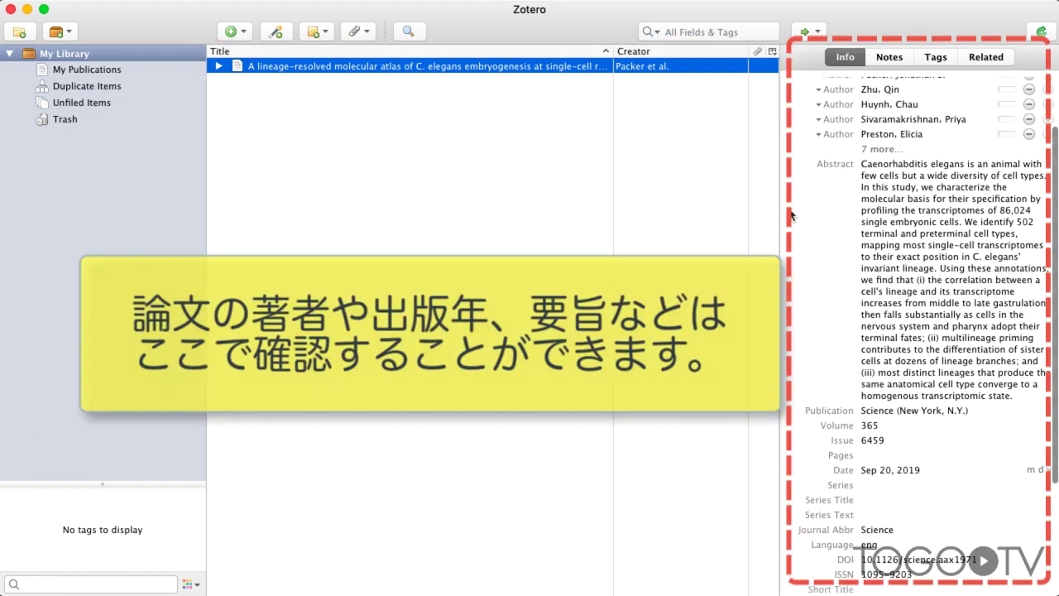
{"action": "scroll", "coordinate": [792, 217], "scroll_direction": "down", "scroll_amount": 1}
{"action": "scroll", "coordinate": [793, 217], "scroll_direction": "down", "scroll_amount": 1}
{"action": "scroll", "coordinate": [792, 218], "scroll_direction": "down", "scroll_amount": 1}
{"action": "scroll", "coordinate": [793, 218], "scroll_direction": "down", "scroll_amount": 1}
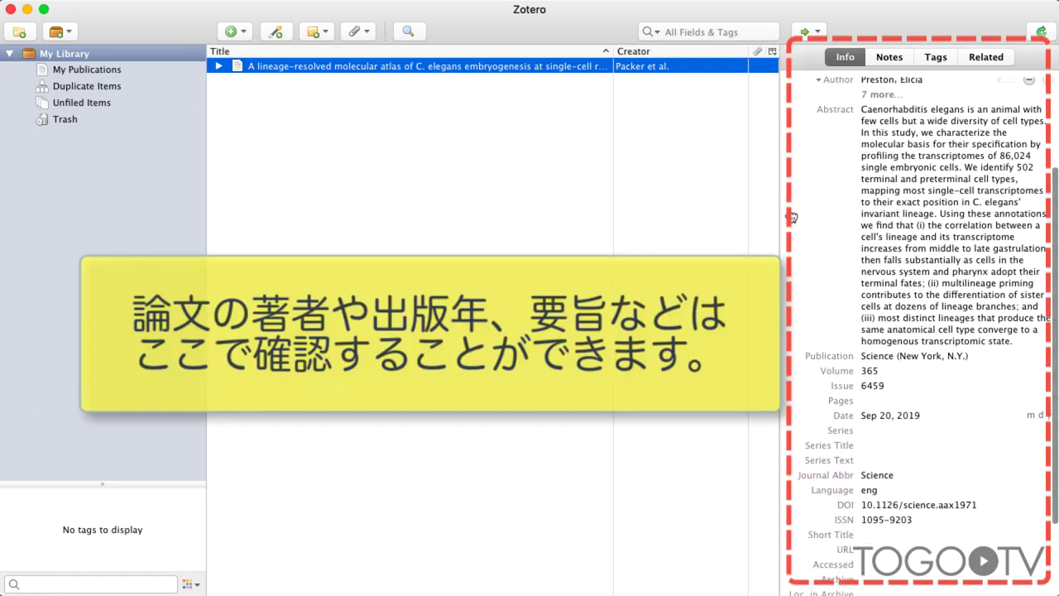
{"action": "scroll", "coordinate": [792, 217], "scroll_direction": "up", "scroll_amount": 1}
{"action": "scroll", "coordinate": [791, 216], "scroll_direction": "up", "scroll_amount": 2}
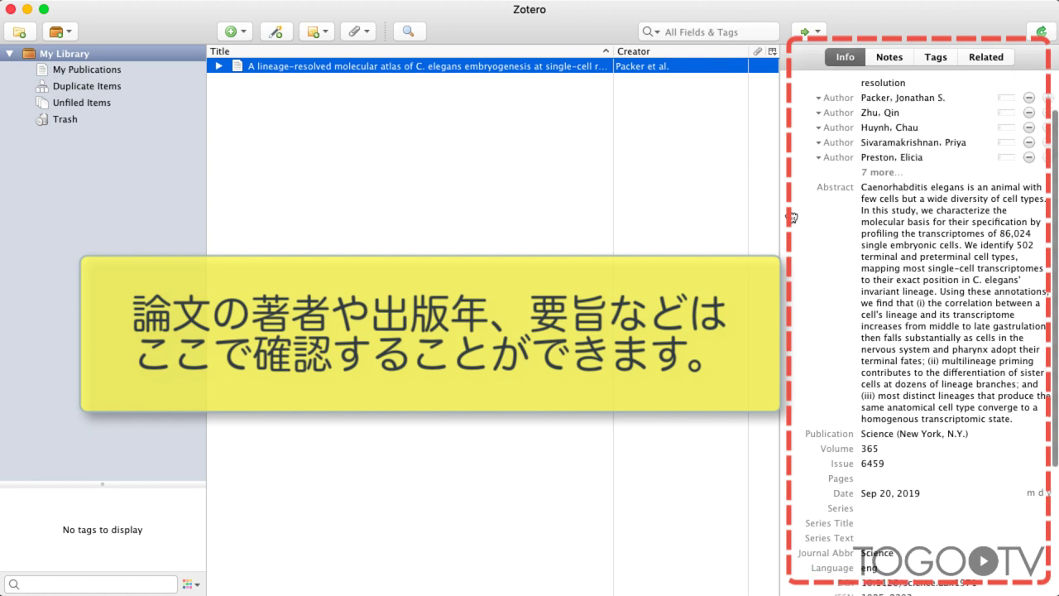
{"action": "scroll", "coordinate": [790, 215], "scroll_direction": "up", "scroll_amount": 2}
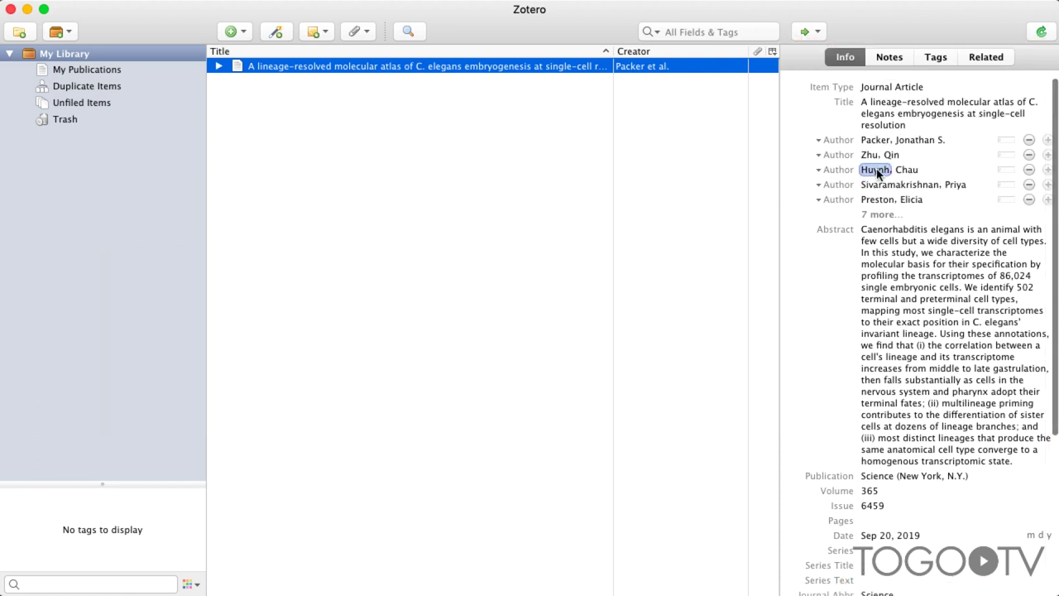
{"action": "left_click", "coordinate": [907, 154]}
{"action": "type", "text": "Q"}
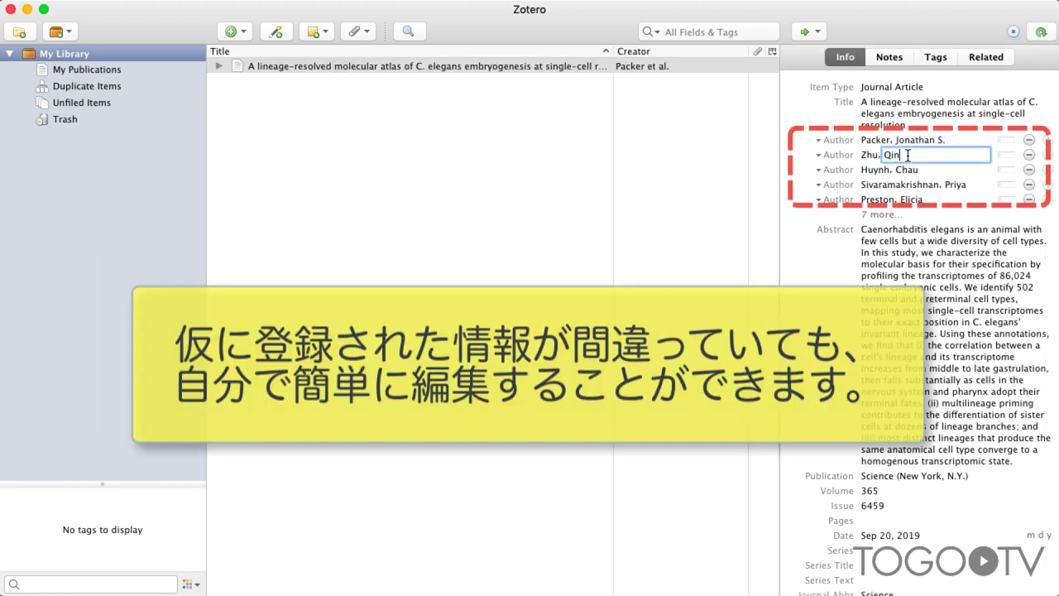
{"action": "key", "text": "BackSpace"}
{"action": "type", "text": "Qin"}
{"action": "key", "text": "Return"}
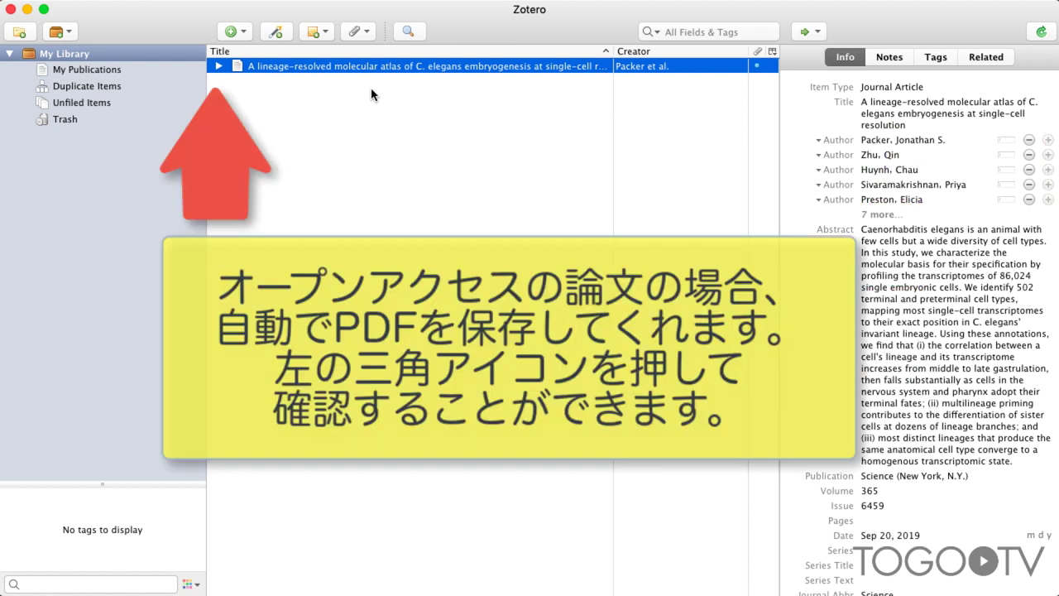
- Expand the article's attachments and open its Submitted Version PDF
{"action": "left_click", "coordinate": [219, 66]}
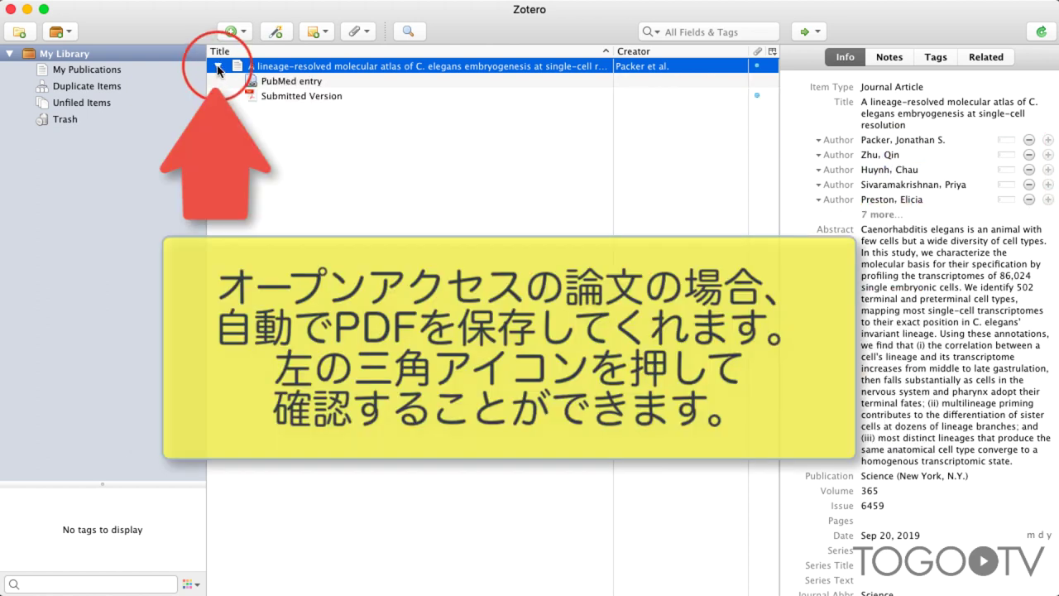
{"action": "left_click", "coordinate": [308, 96]}
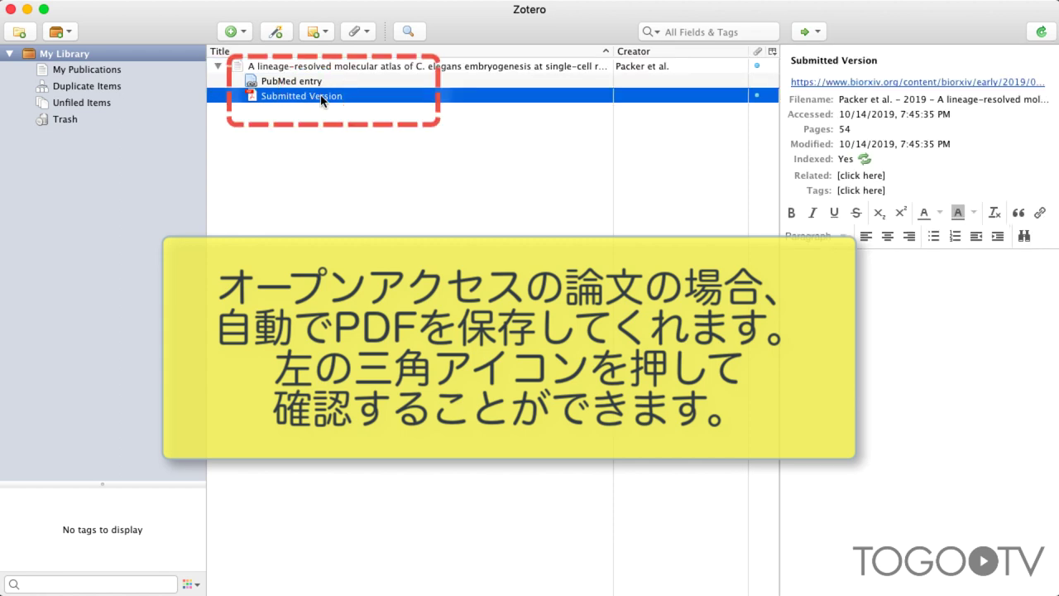
{"action": "double_click", "coordinate": [323, 96]}
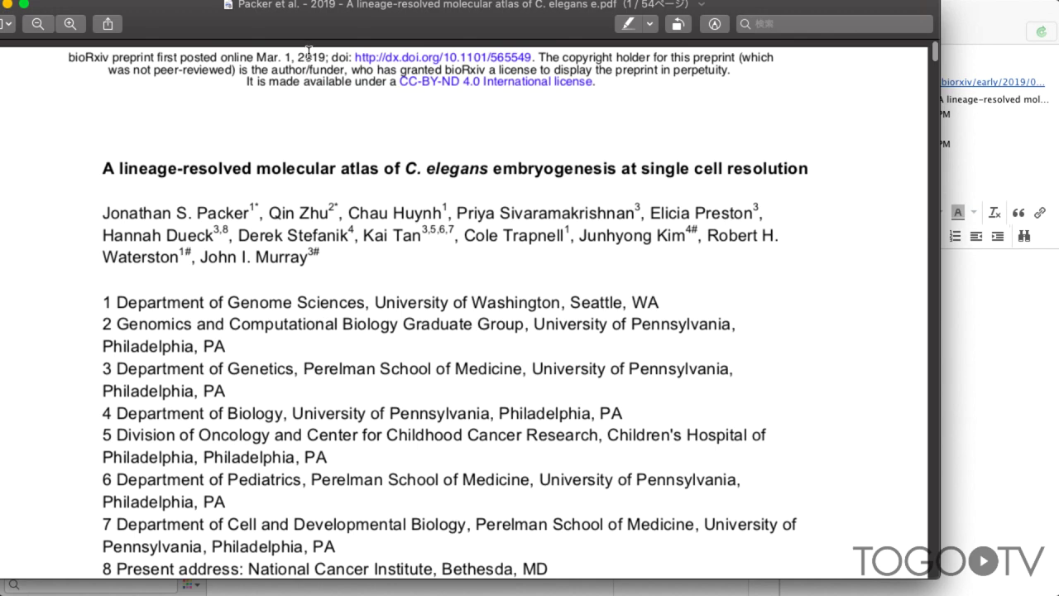
- Skim the Submitted Version PDF in Preview, then close its window
{"action": "scroll", "coordinate": [628, 164], "scroll_direction": "down", "scroll_amount": 5}
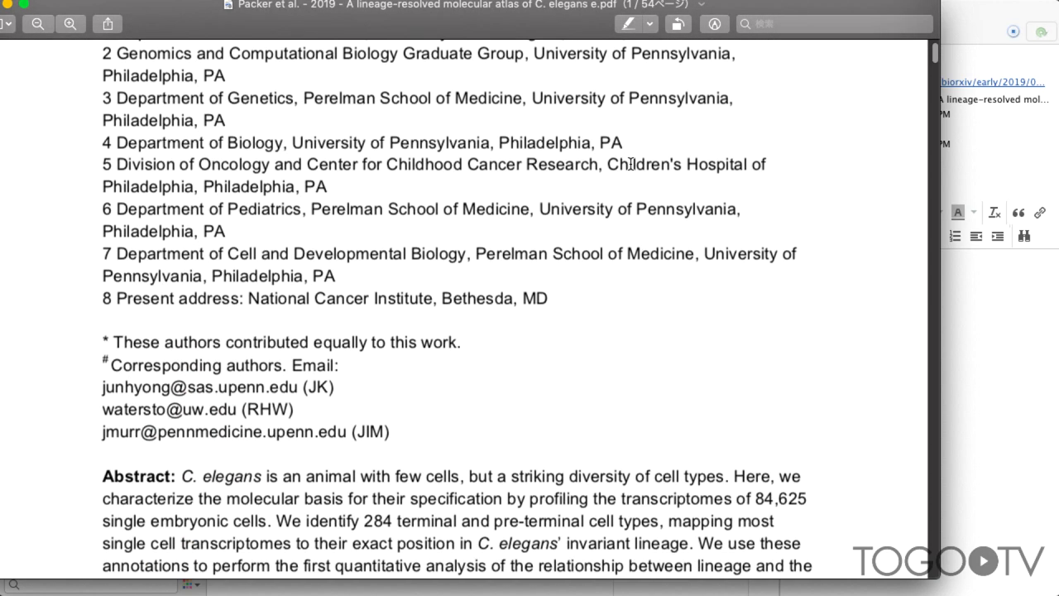
{"action": "scroll", "coordinate": [630, 164], "scroll_direction": "down", "scroll_amount": 3}
{"action": "scroll", "coordinate": [628, 163], "scroll_direction": "up", "scroll_amount": 12}
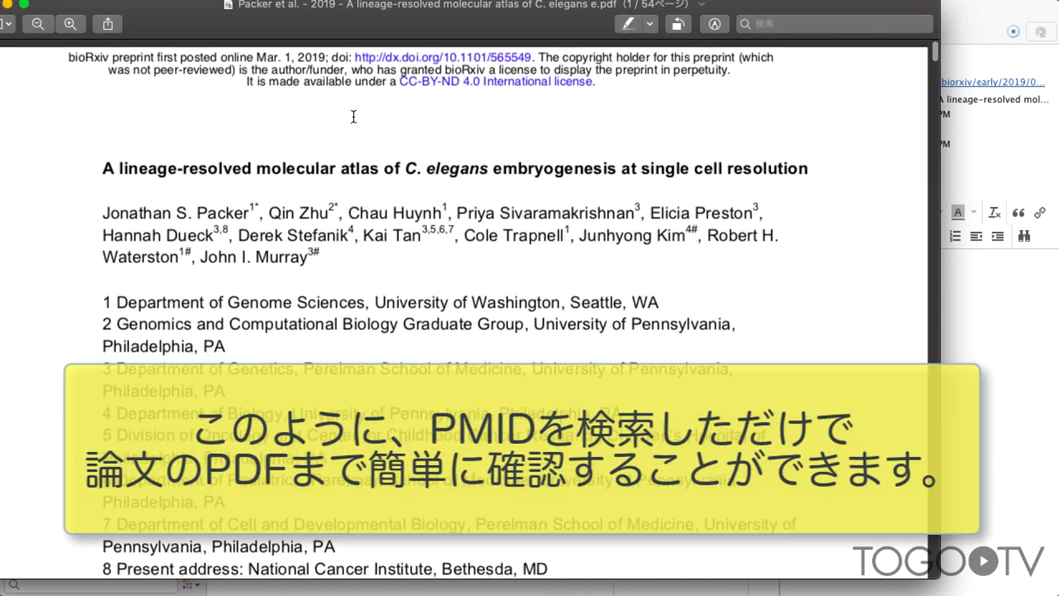
{"action": "left_click_drag", "start_coordinate": [137, 29], "coordinate": [168, 34]}
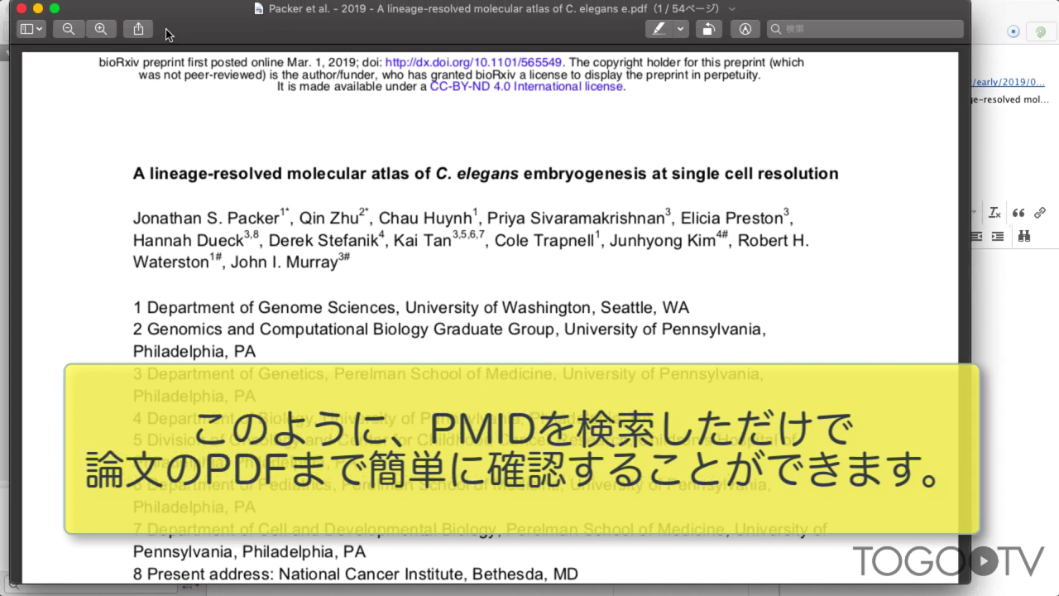
{"action": "left_click", "coordinate": [21, 8]}
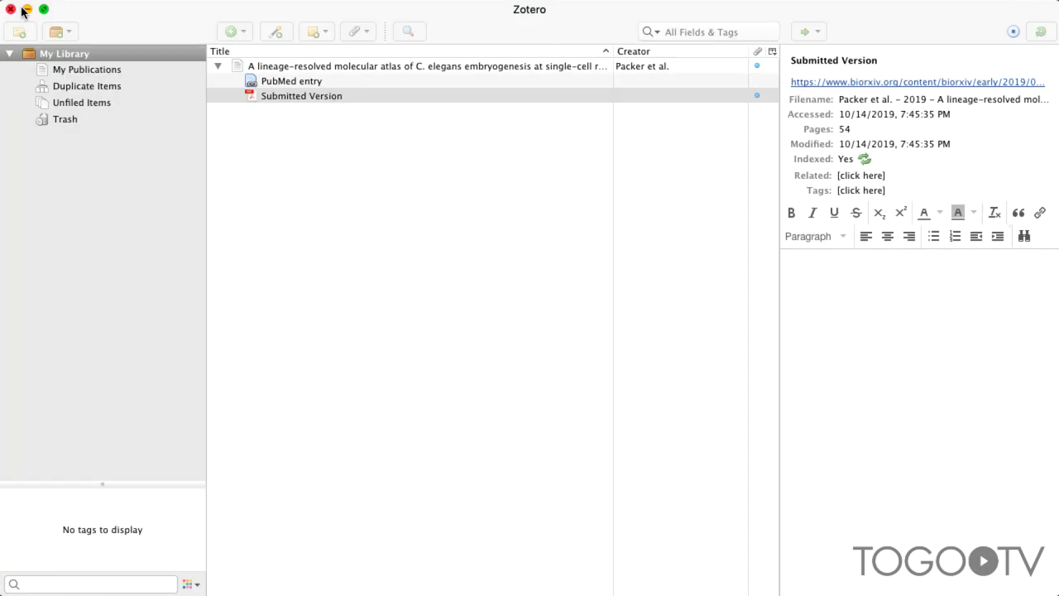
- Add 'Unique microRNA molecular profiles in lung cancer' as a related item of Epidemiology of Lung Cancer
{"action": "left_click", "coordinate": [217, 66]}
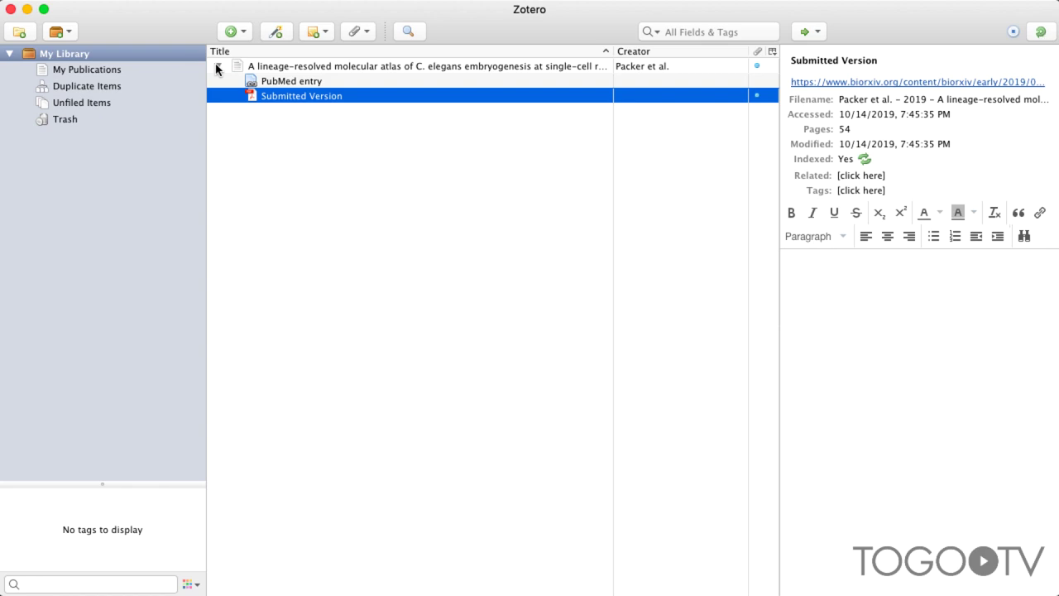
{"action": "left_click", "coordinate": [217, 66]}
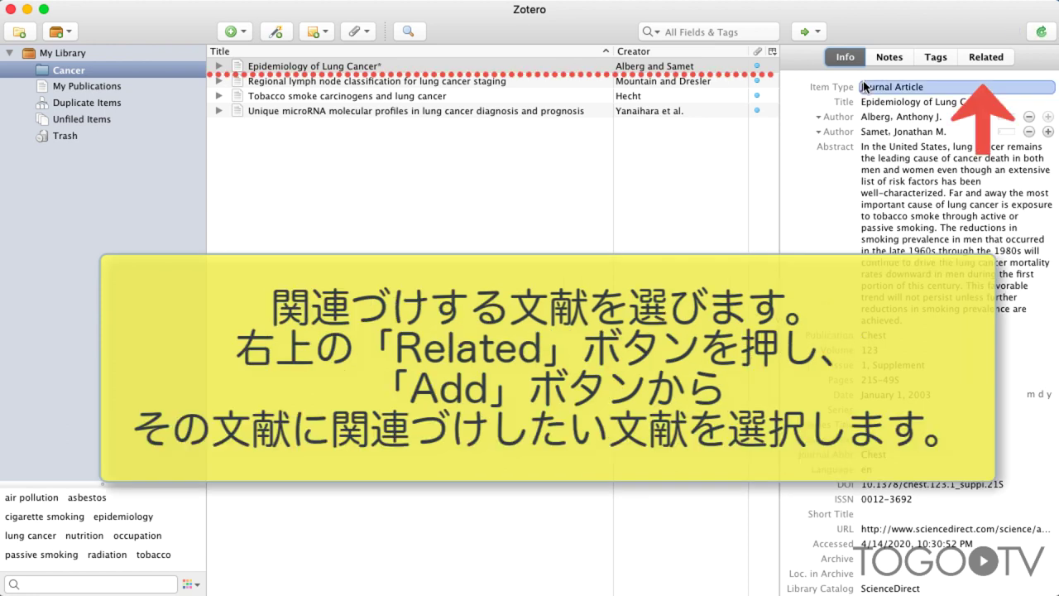
{"action": "left_click", "coordinate": [982, 62]}
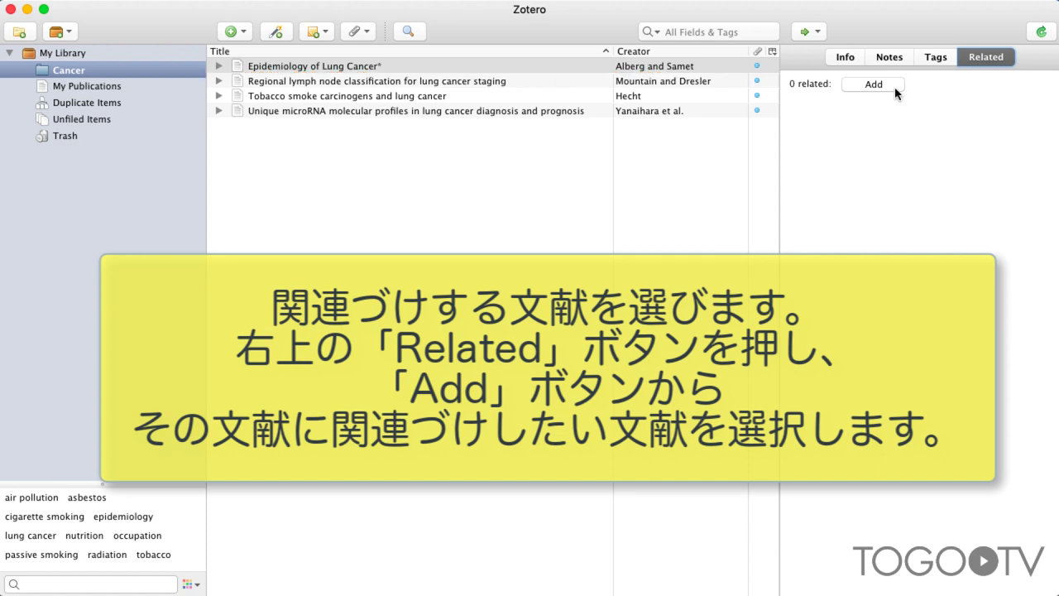
{"action": "left_click", "coordinate": [895, 89]}
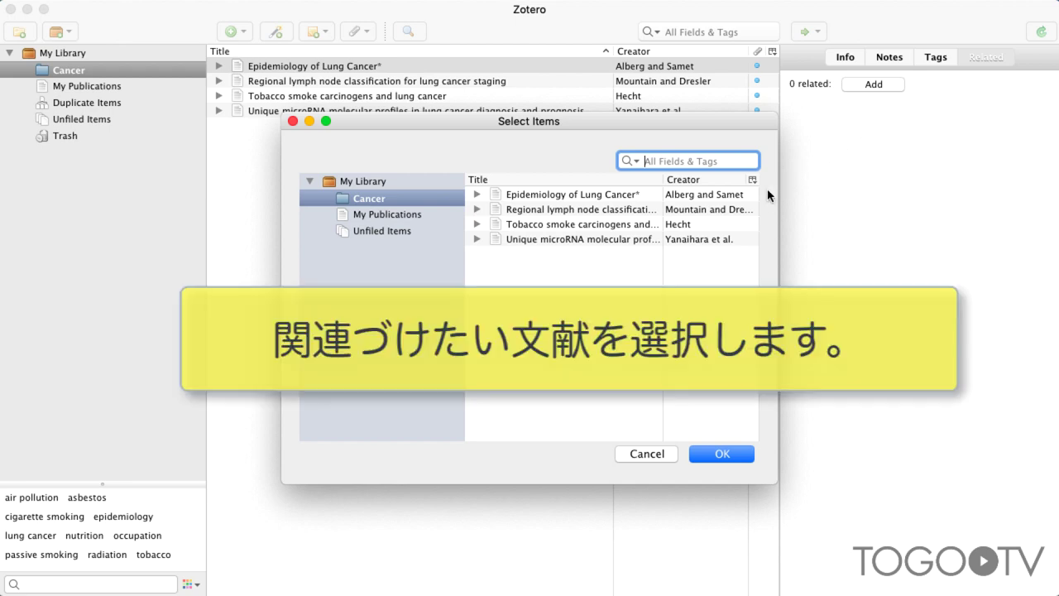
{"action": "left_click", "coordinate": [614, 240]}
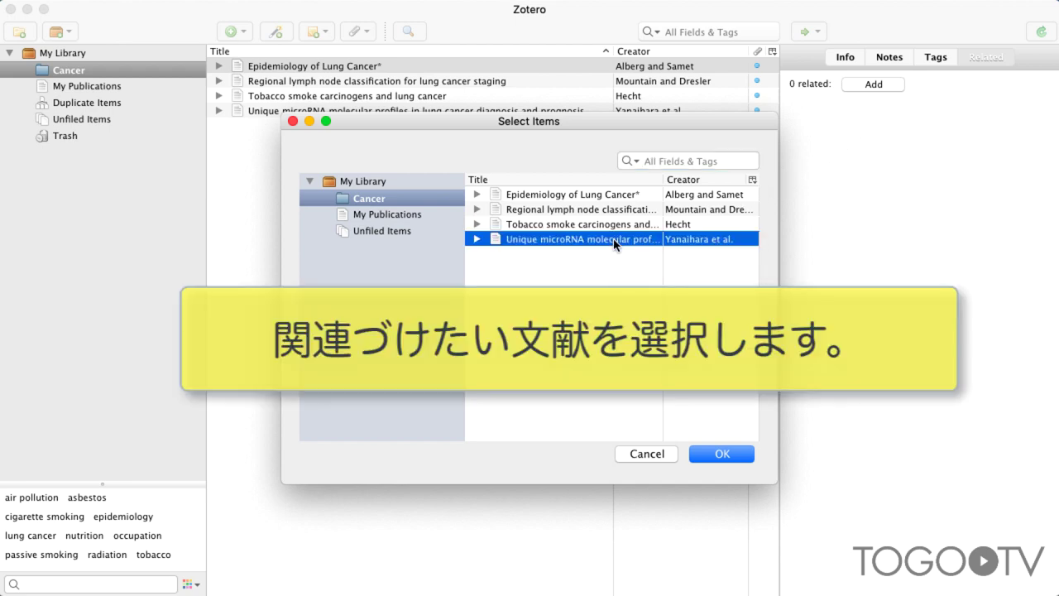
{"action": "left_click", "coordinate": [705, 457]}
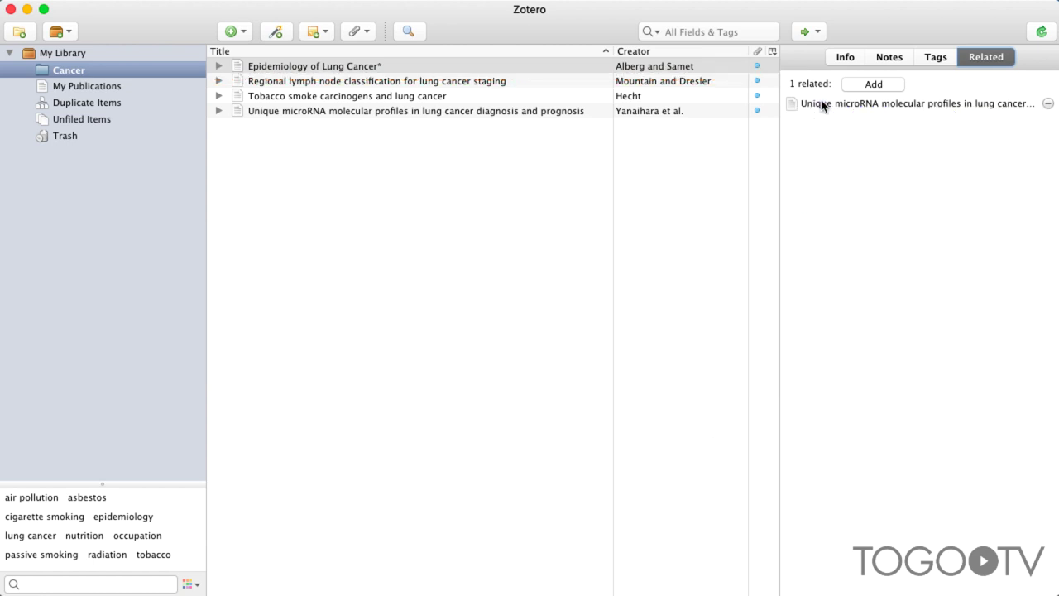
- Jump to the related 'Unique microRNA molecular profiles' article from the Related pane
{"action": "left_click", "coordinate": [824, 104]}
{"action": "double_click", "coordinate": [825, 104]}
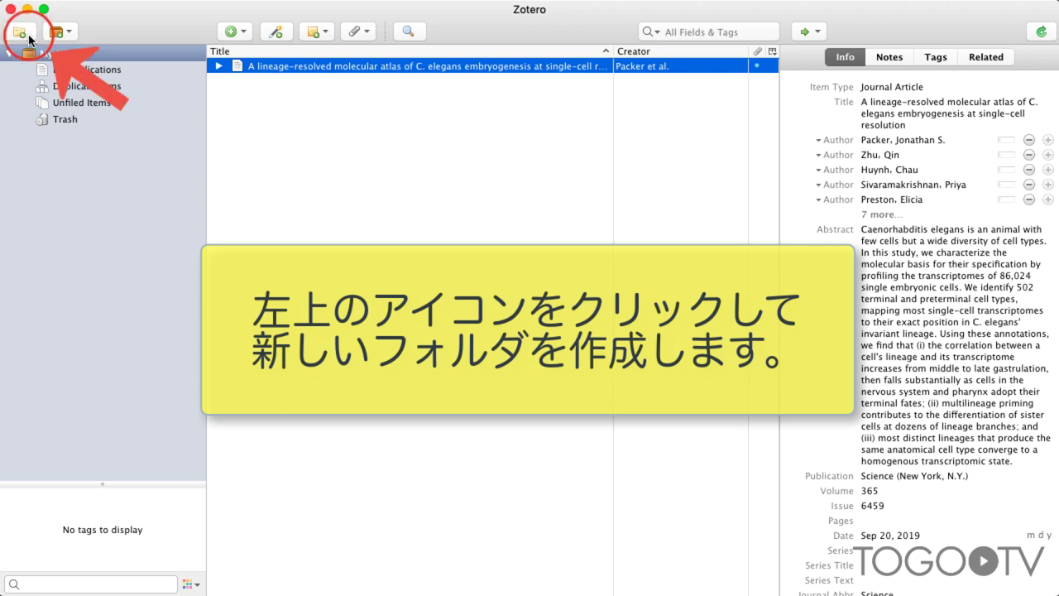
- Add a new collection called 'Cancer' under My Library
{"action": "left_click", "coordinate": [19, 32]}
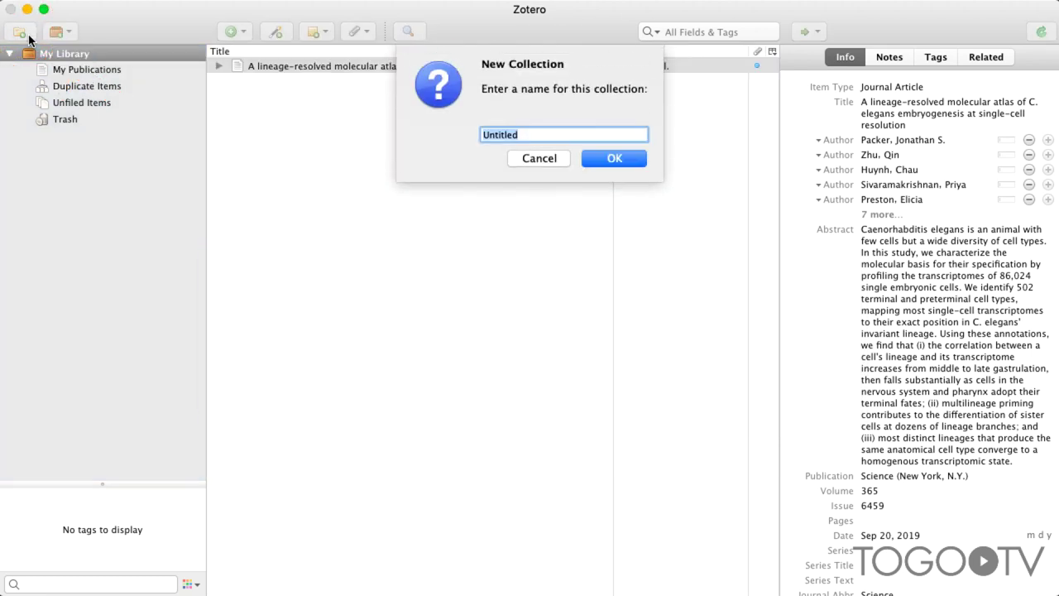
{"action": "type", "text": "Ca"}
{"action": "type", "text": "n"}
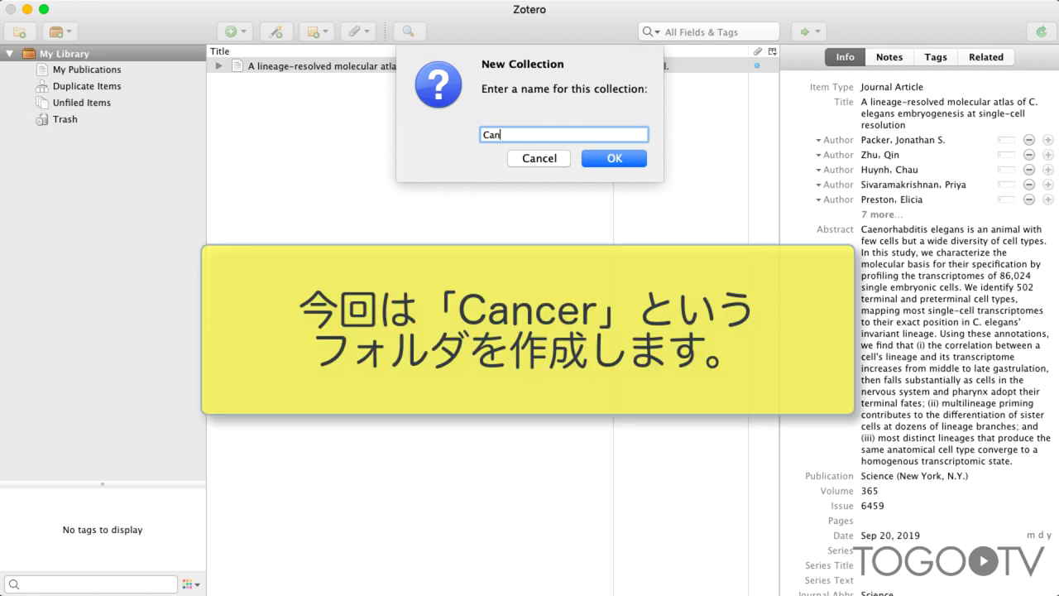
{"action": "type", "text": "cer"}
{"action": "left_click", "coordinate": [602, 165]}
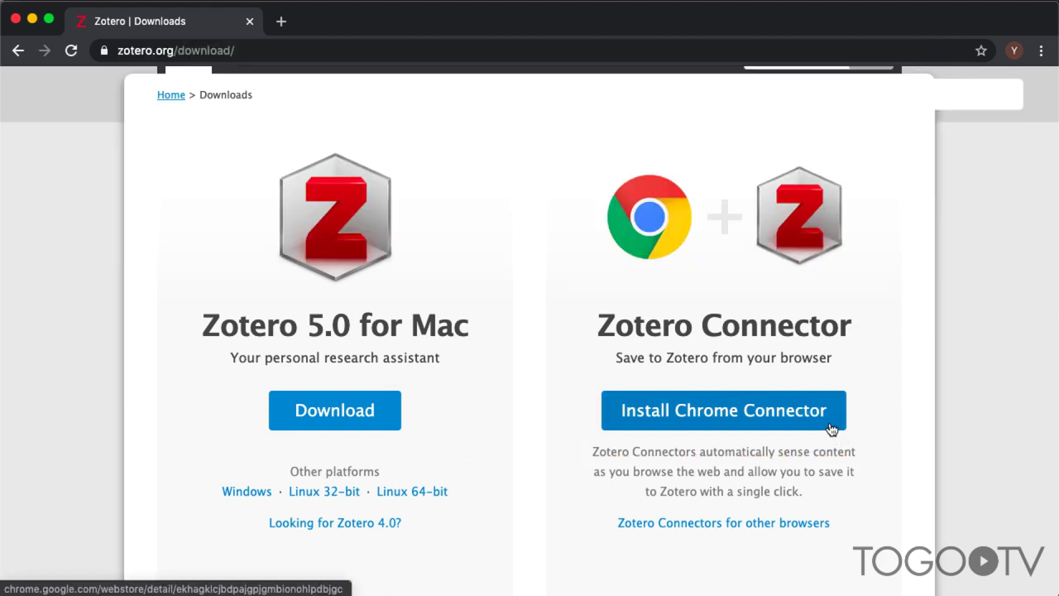
- Follow Install Chrome Connector to the Zotero Connector page in the Chrome Web Store
{"action": "left_click", "coordinate": [831, 429]}
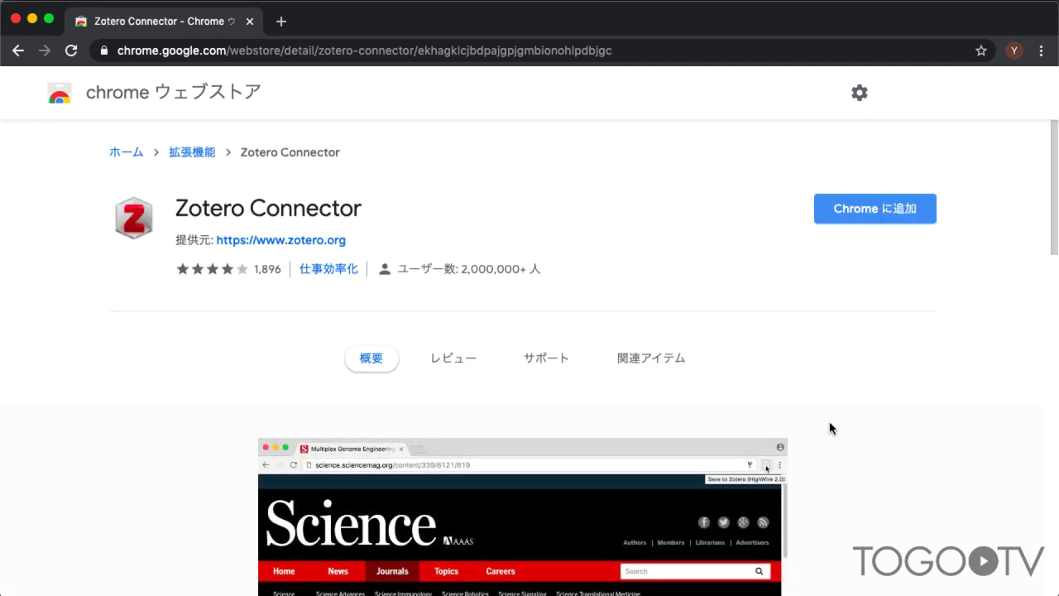
- Install the Zotero Connector extension in Chrome, confirming the add-extension prompt
{"action": "left_click", "coordinate": [872, 217]}
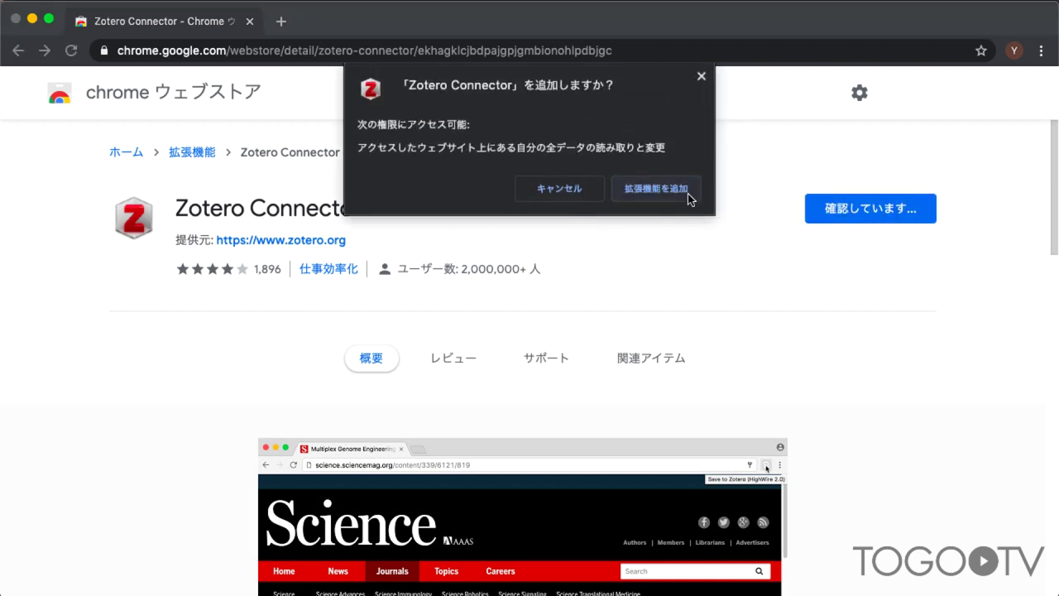
{"action": "left_click", "coordinate": [656, 189]}
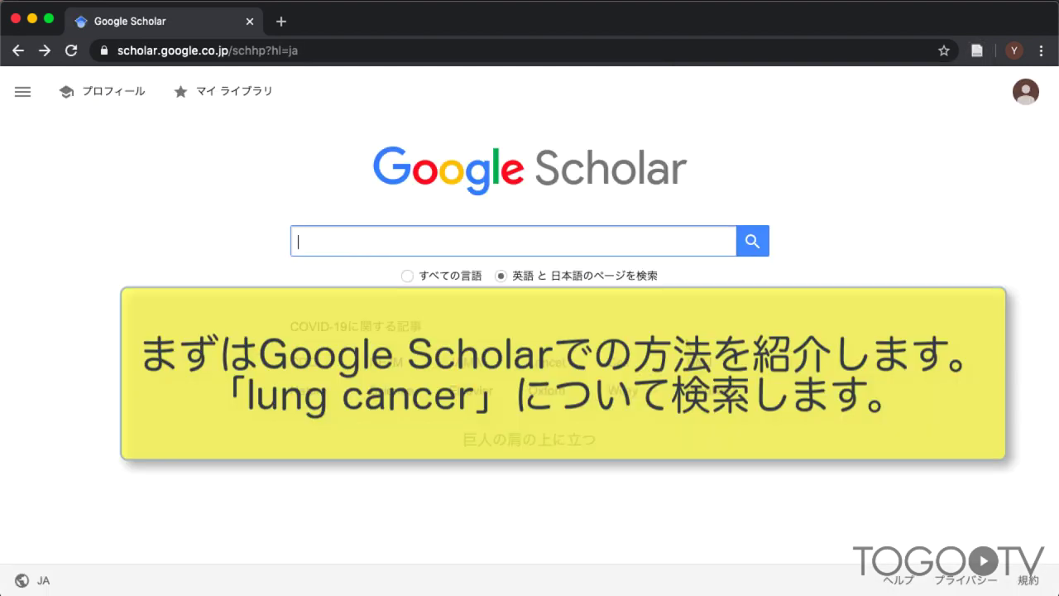
- Search Google Scholar for 'lung cancer' and scroll through the roughly 889,000 results
{"action": "left_click", "coordinate": [500, 244]}
{"action": "type", "text": "g "}
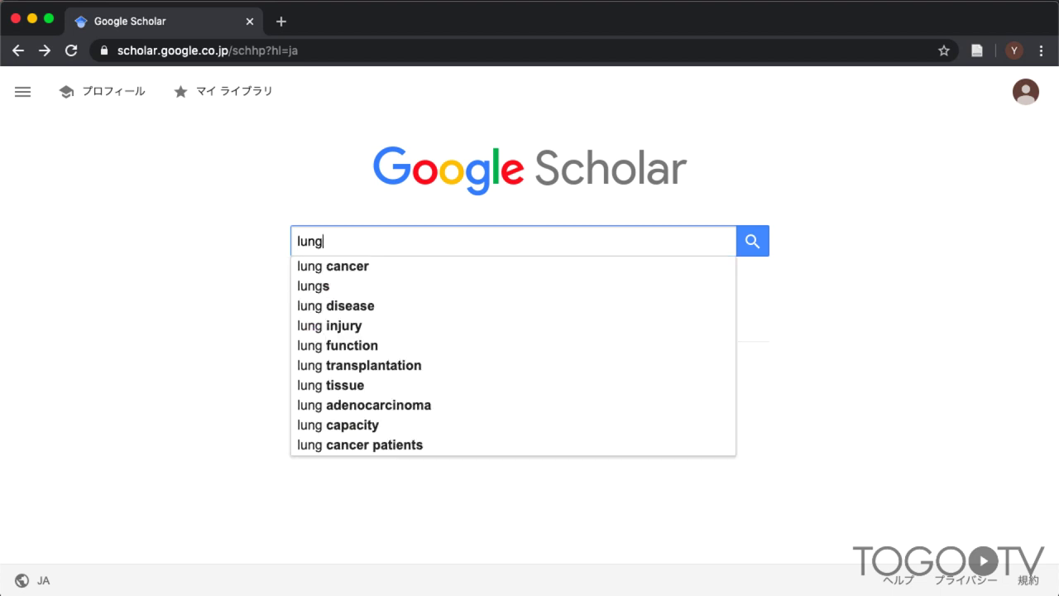
{"action": "type", "text": "cancer"}
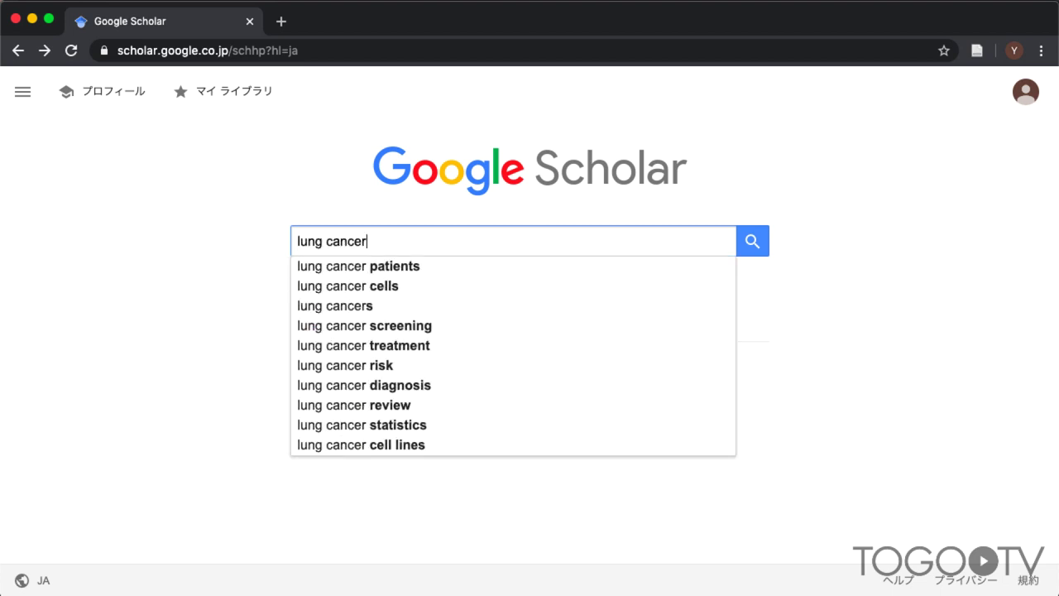
{"action": "left_click", "coordinate": [752, 244]}
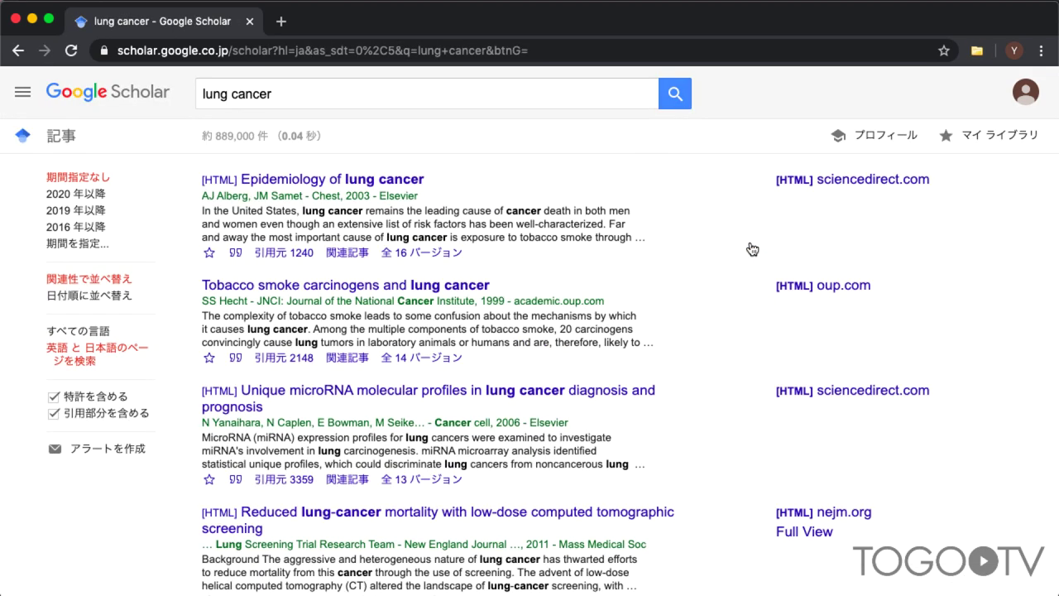
{"action": "scroll", "coordinate": [752, 249], "scroll_direction": "down", "scroll_amount": 1}
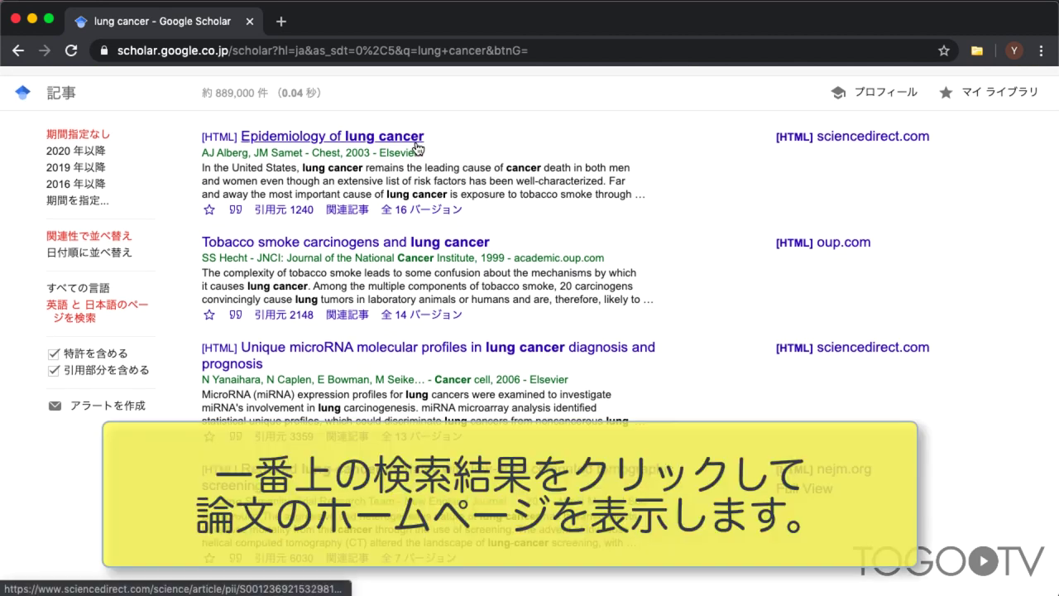
- Save ScienceDirect's 'Epidemiology of Lung Cancer' article to Zotero's Cancer collection, then go back to Scholar
{"action": "left_click", "coordinate": [416, 147]}
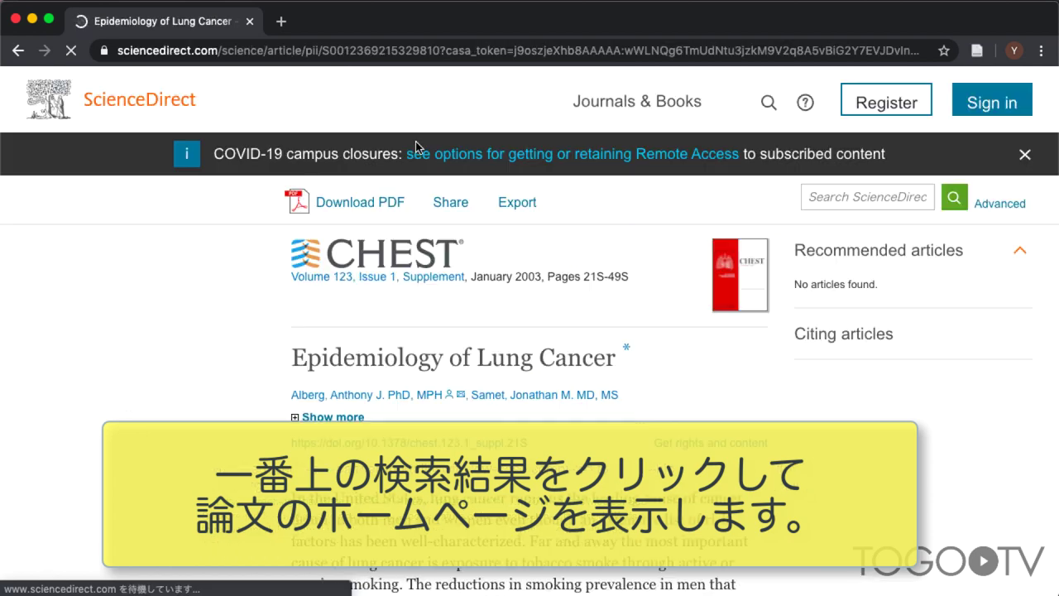
{"action": "scroll", "coordinate": [639, 214], "scroll_direction": "down", "scroll_amount": 1}
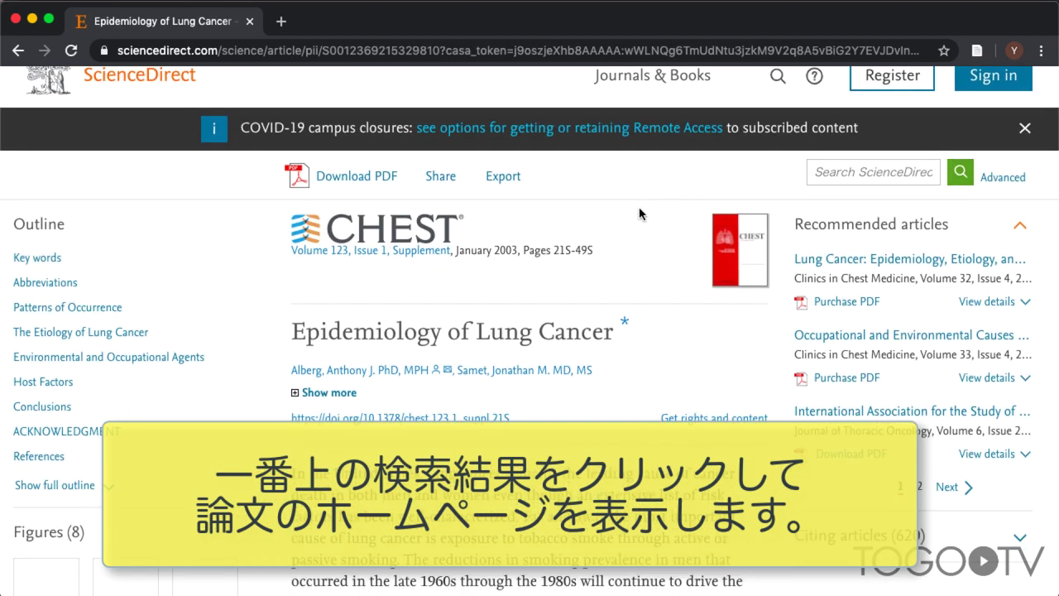
{"action": "scroll", "coordinate": [639, 213], "scroll_direction": "down", "scroll_amount": 1}
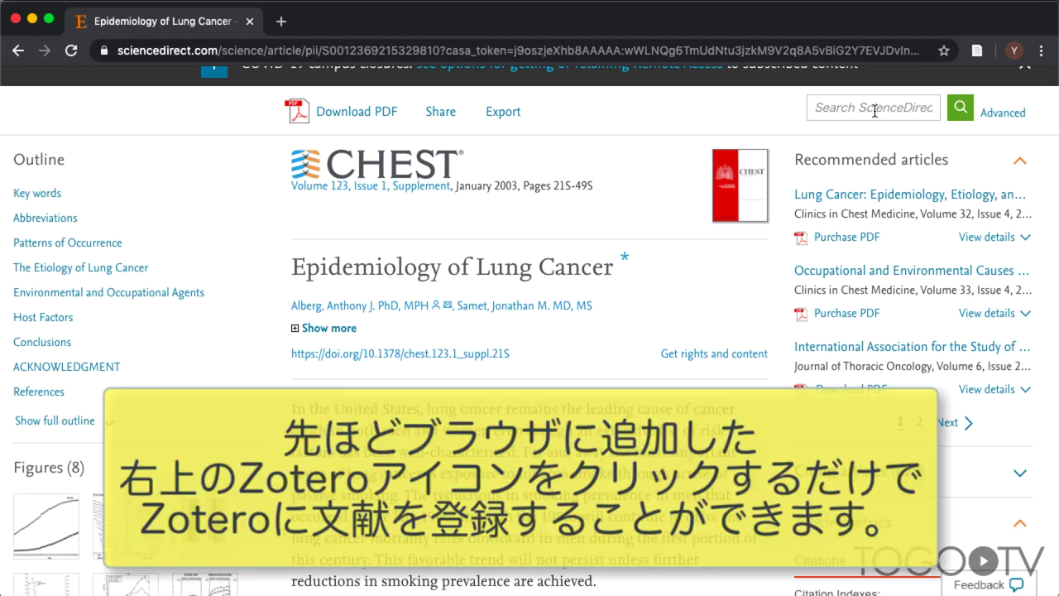
{"action": "left_click", "coordinate": [977, 52]}
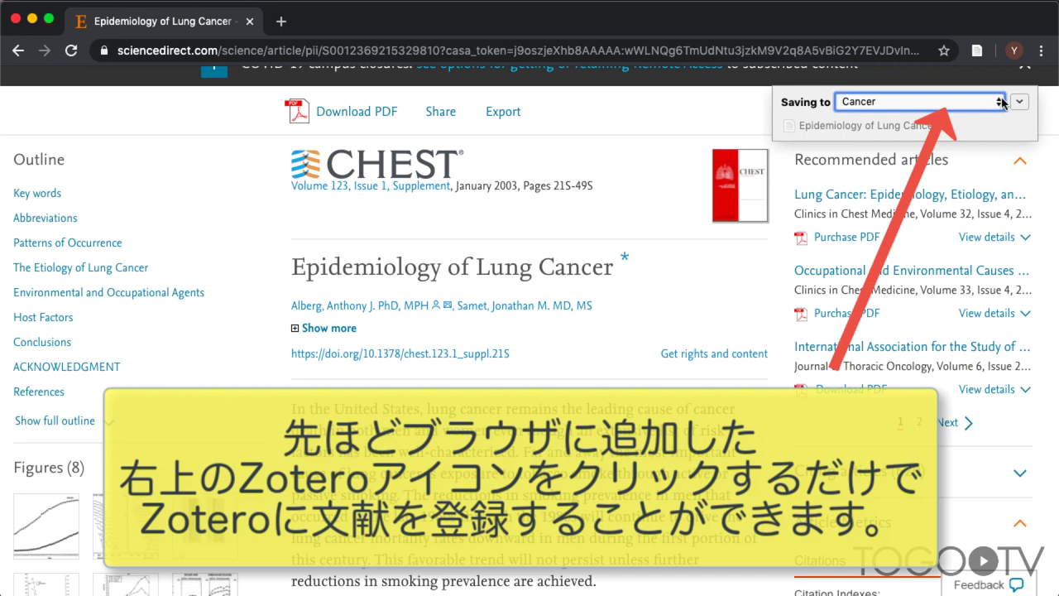
{"action": "left_click", "coordinate": [1018, 104]}
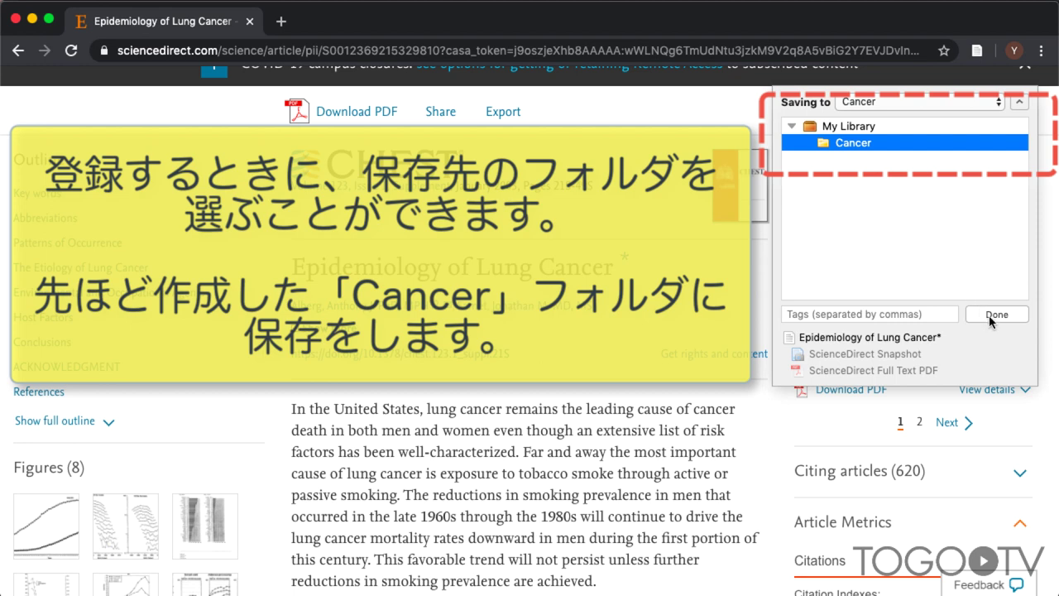
{"action": "left_click", "coordinate": [991, 321]}
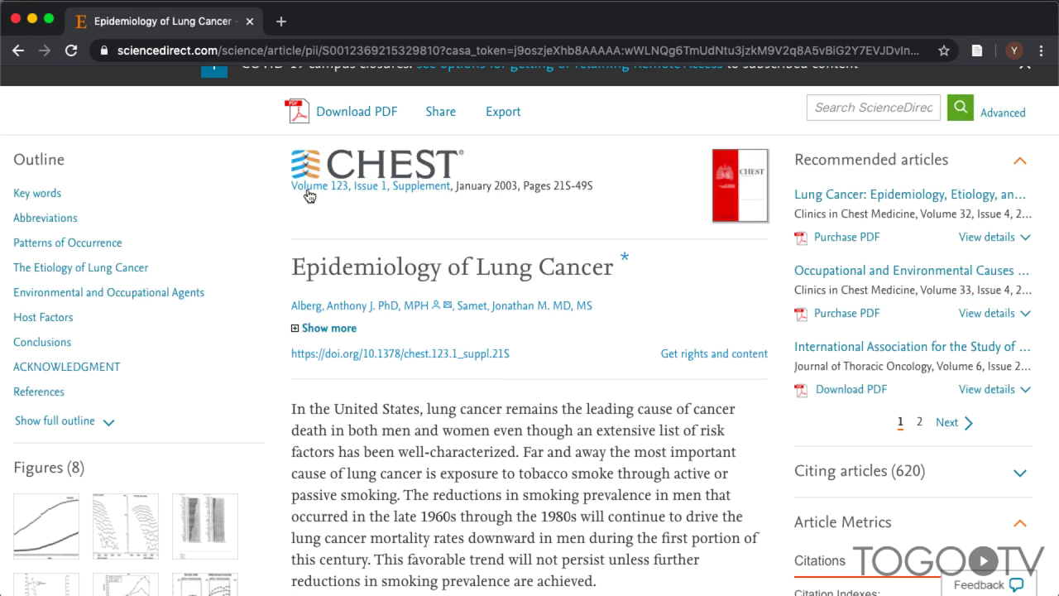
{"action": "left_click", "coordinate": [18, 51]}
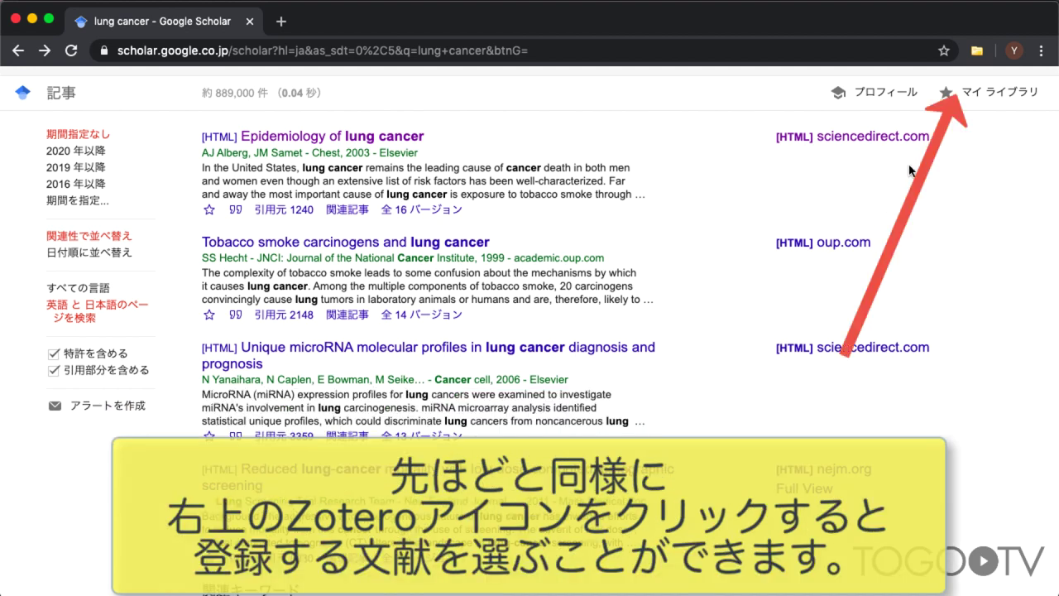
- Save the Tobacco smoke carcinogens, Unique microRNA profiles and Regional lymph node classification results to Zotero
{"action": "left_click", "coordinate": [977, 52]}
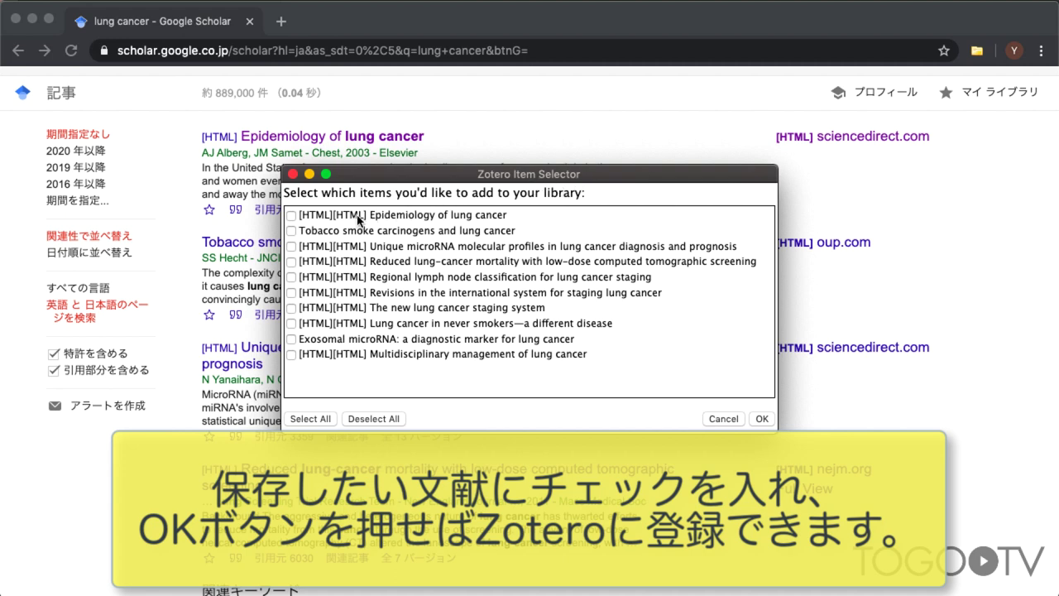
{"action": "left_click", "coordinate": [291, 231]}
{"action": "left_click", "coordinate": [292, 246]}
{"action": "left_click", "coordinate": [291, 277]}
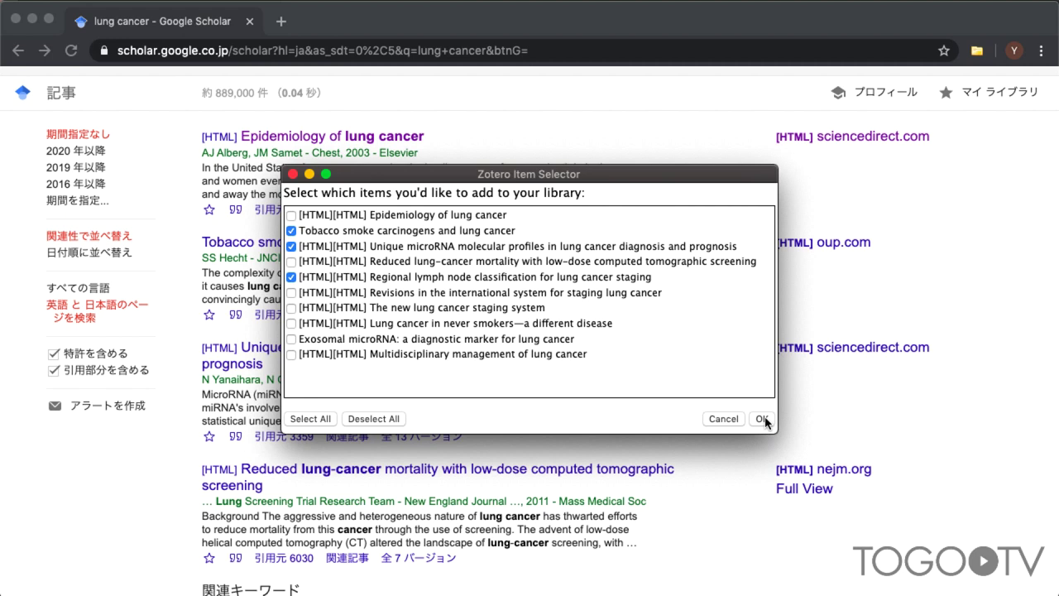
{"action": "left_click", "coordinate": [762, 420]}
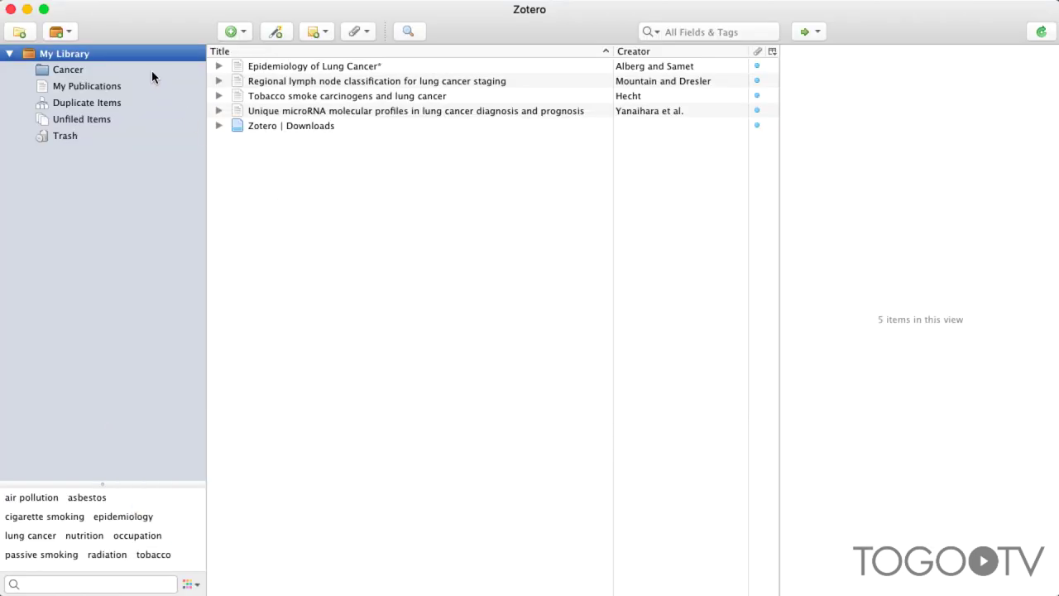
- Open Zotero's Cancer collection and expand 'Epidemiology of Lung Cancer' to show its attachments
{"action": "left_click", "coordinate": [152, 70]}
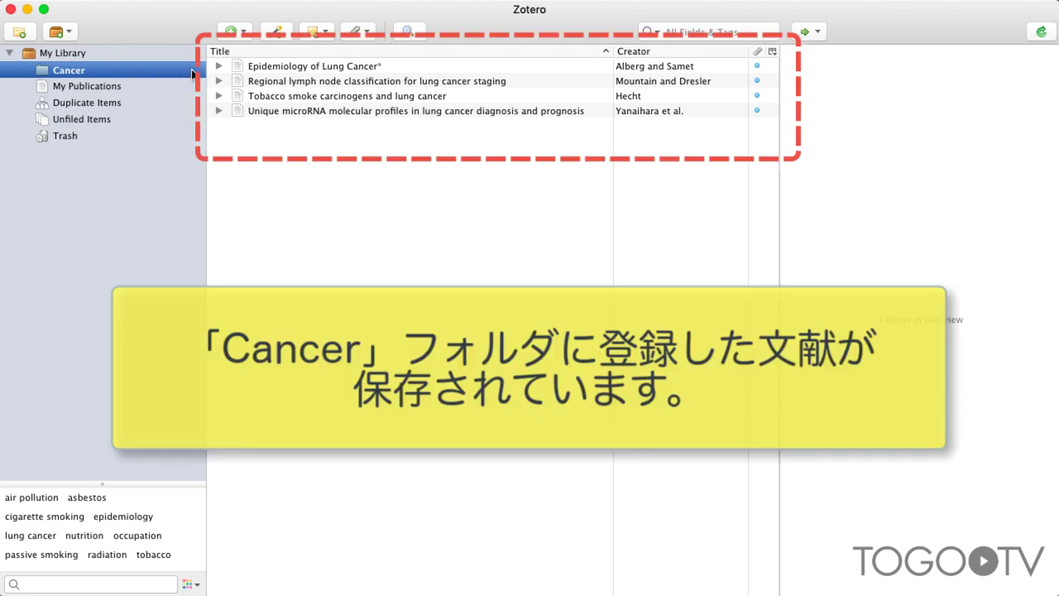
{"action": "left_click", "coordinate": [218, 66]}
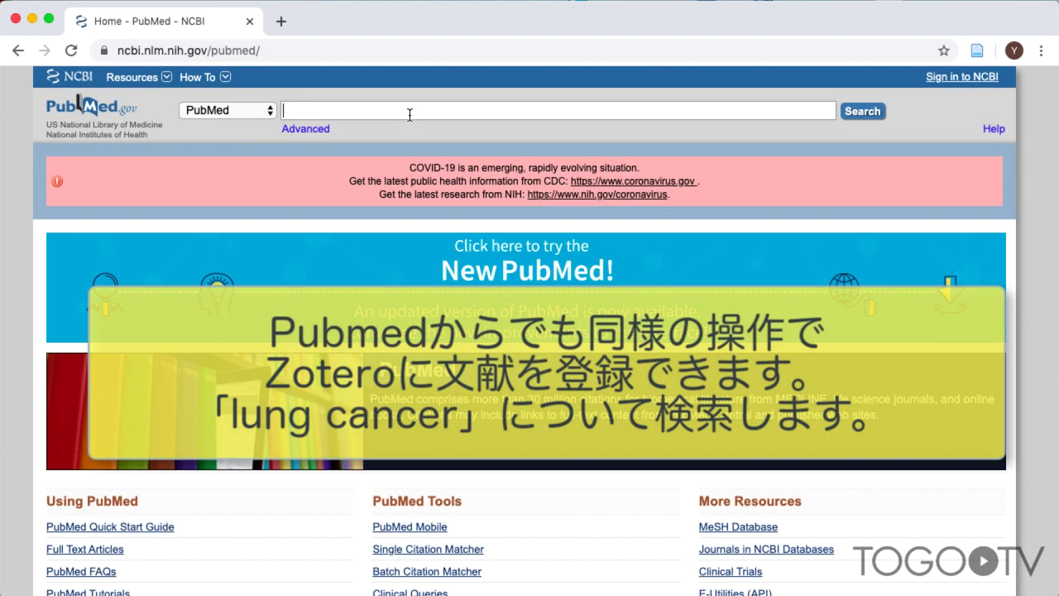
- Search PubMed for 'lung cancer' and scroll down to the 343,640 results
{"action": "type", "text": "lung "}
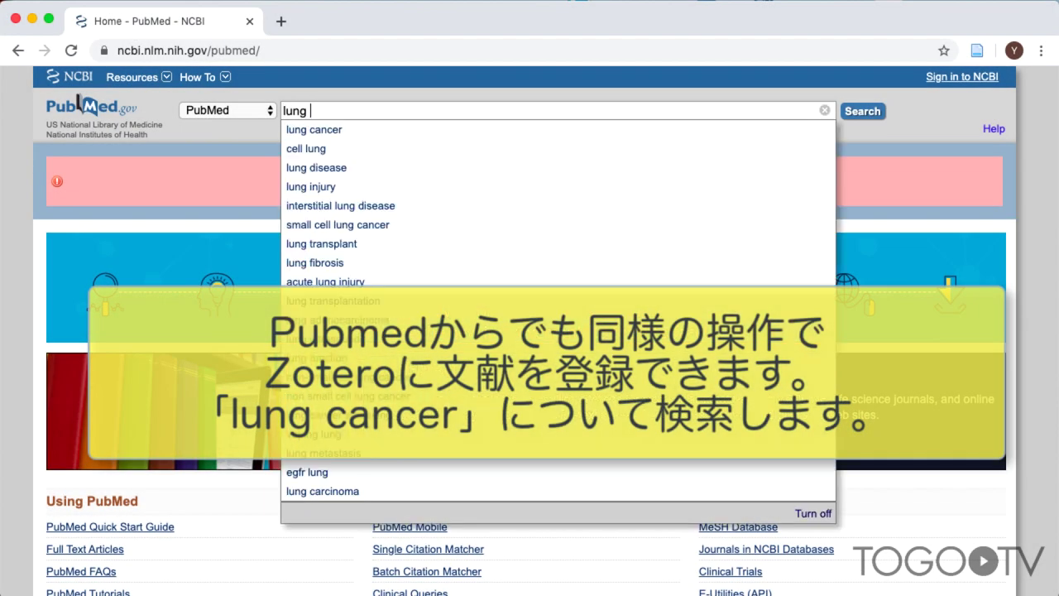
{"action": "type", "text": "cancer"}
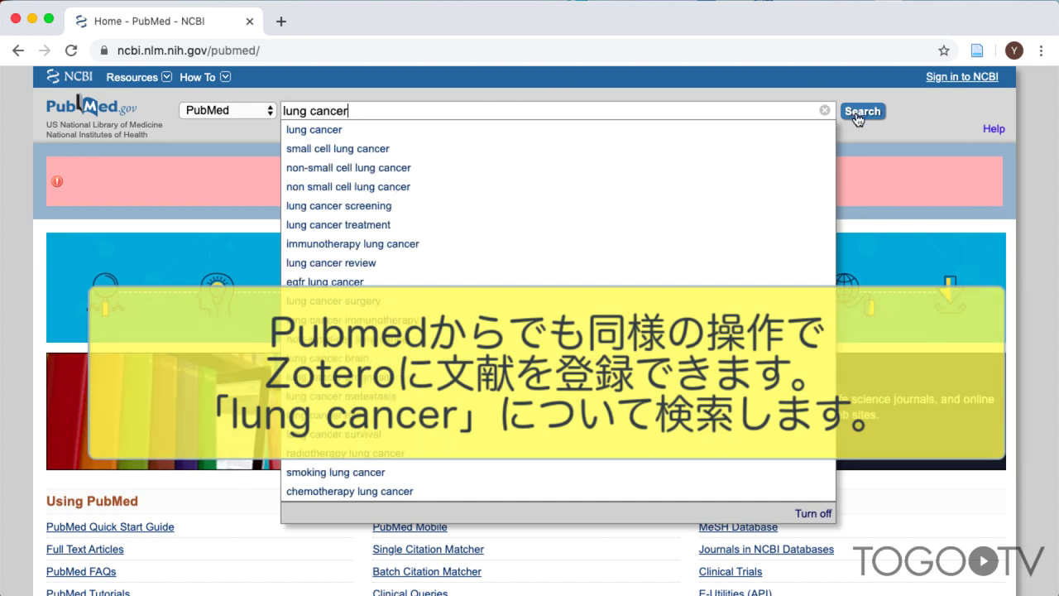
{"action": "left_click", "coordinate": [857, 117]}
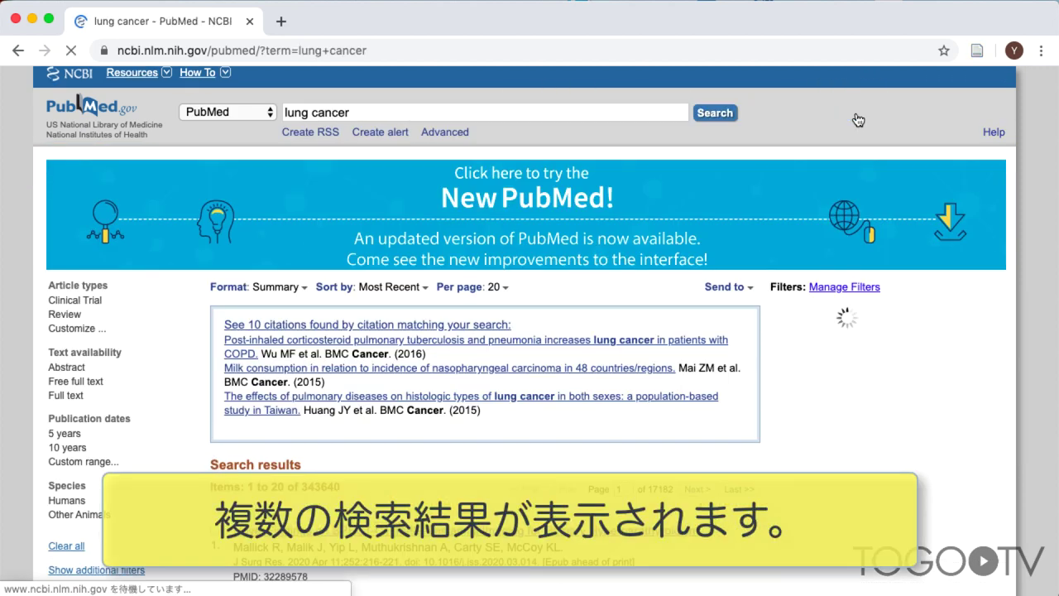
{"action": "scroll", "coordinate": [770, 152], "scroll_direction": "down", "scroll_amount": 5}
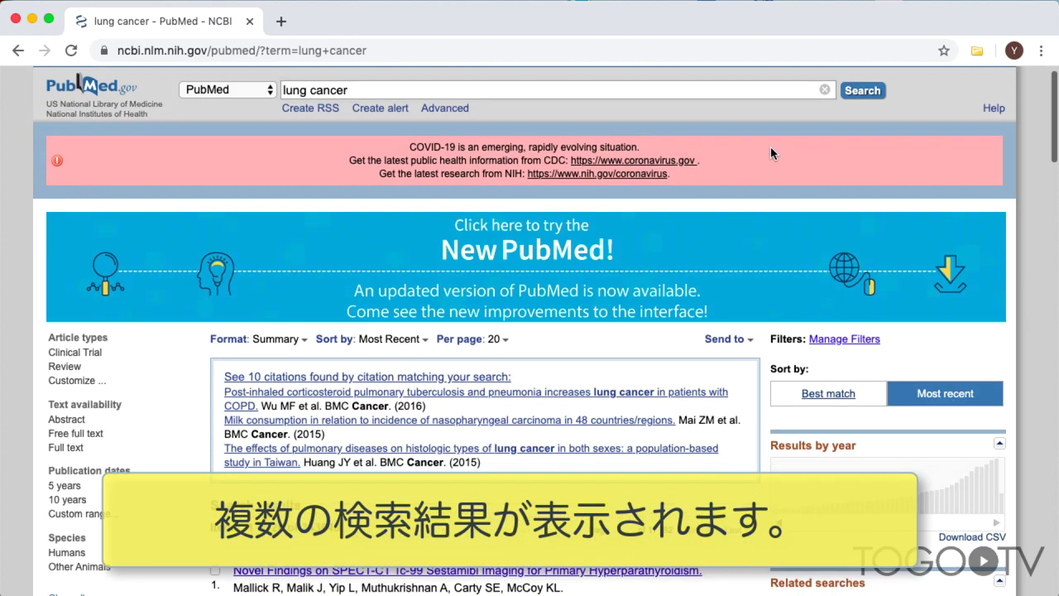
{"action": "scroll", "coordinate": [770, 153], "scroll_direction": "down", "scroll_amount": 2}
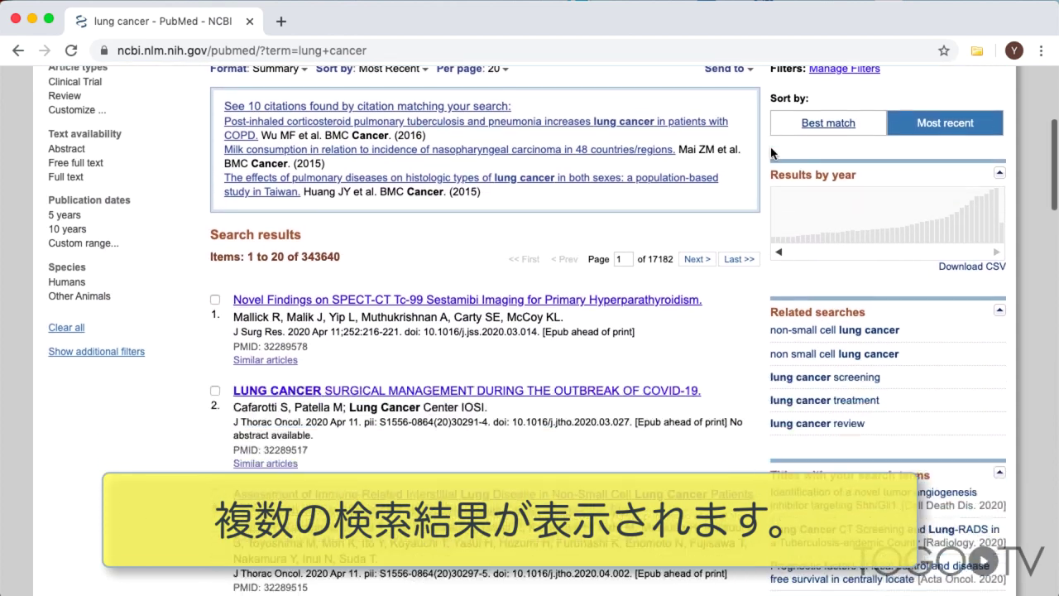
{"action": "scroll", "coordinate": [771, 152], "scroll_direction": "down", "scroll_amount": 3}
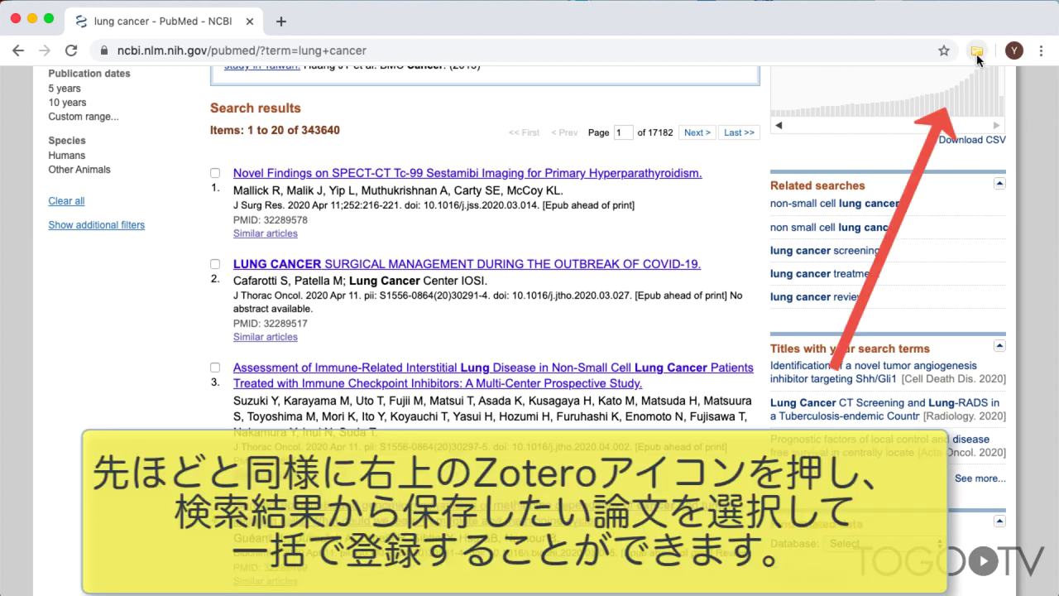
- Save the COVID-19 surgical management, immune-related lung disease and methionine dependency articles into the Cancer collection
{"action": "left_click", "coordinate": [978, 53]}
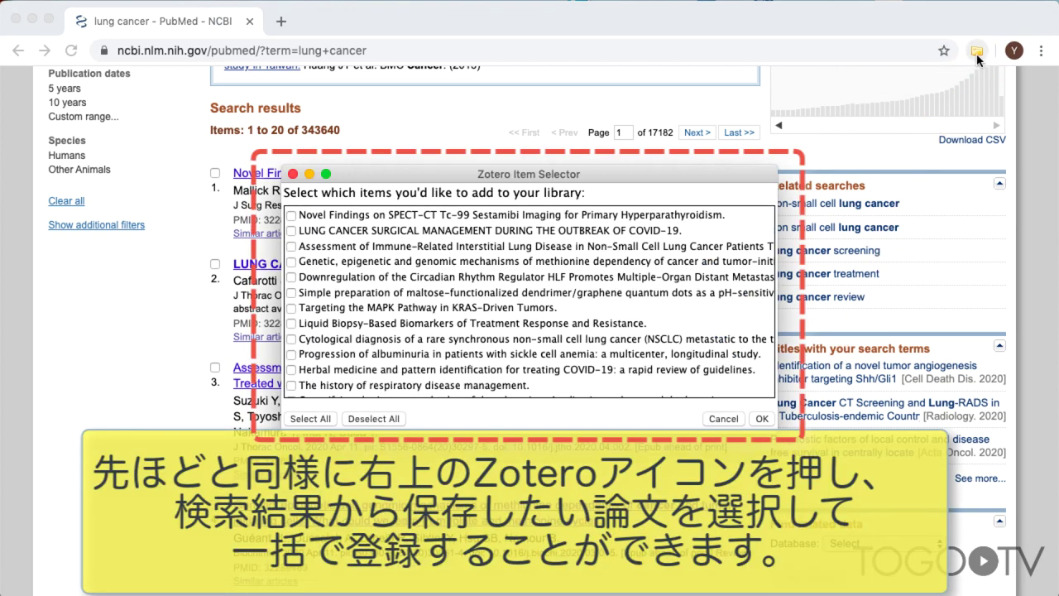
{"action": "left_click", "coordinate": [291, 231]}
{"action": "left_click", "coordinate": [291, 246]}
{"action": "left_click", "coordinate": [291, 262]}
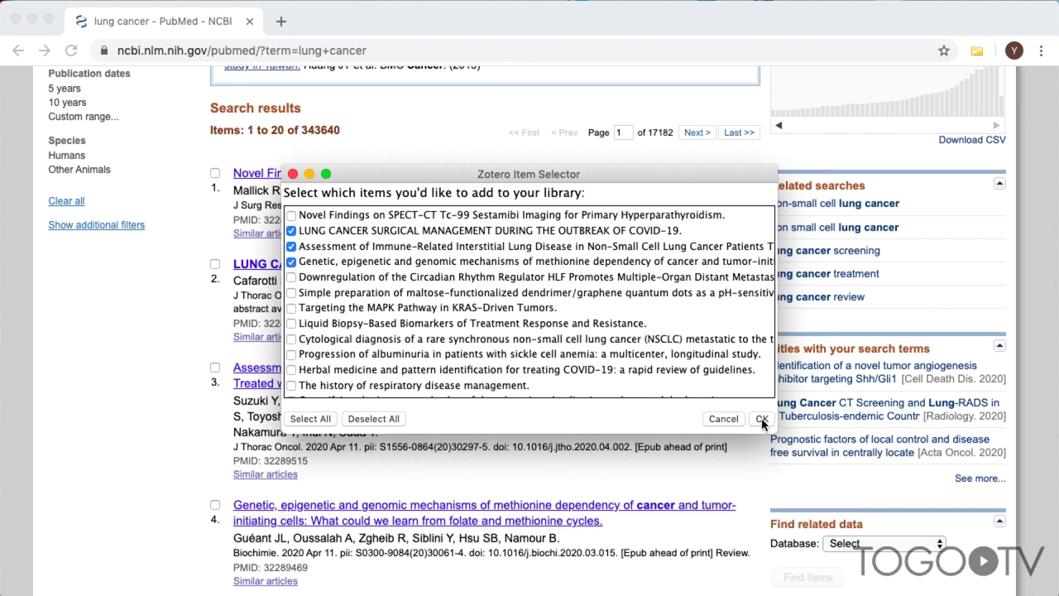
{"action": "left_click", "coordinate": [761, 419]}
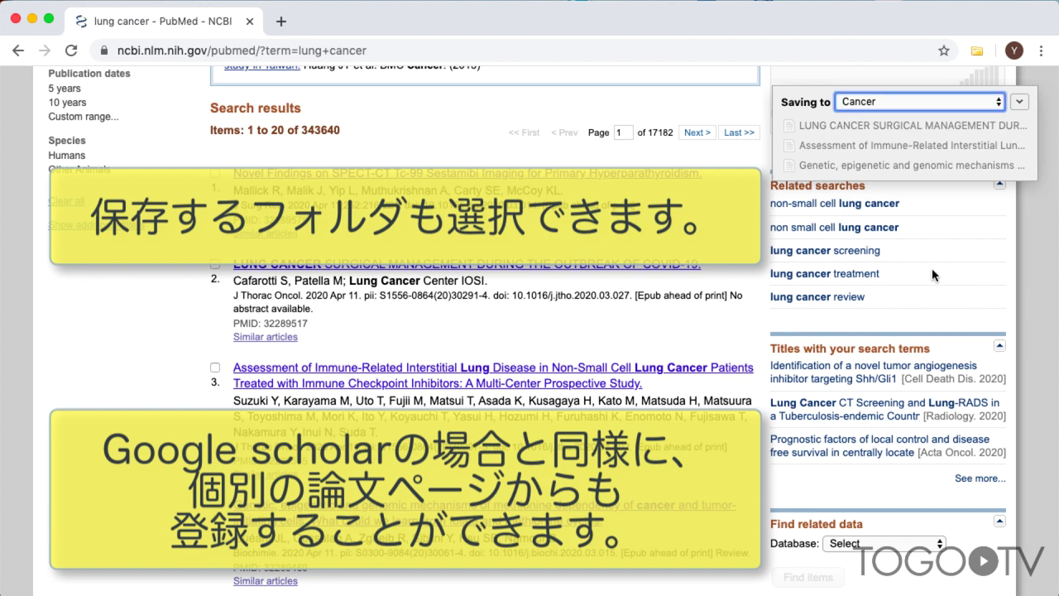
{"action": "left_click", "coordinate": [1019, 102]}
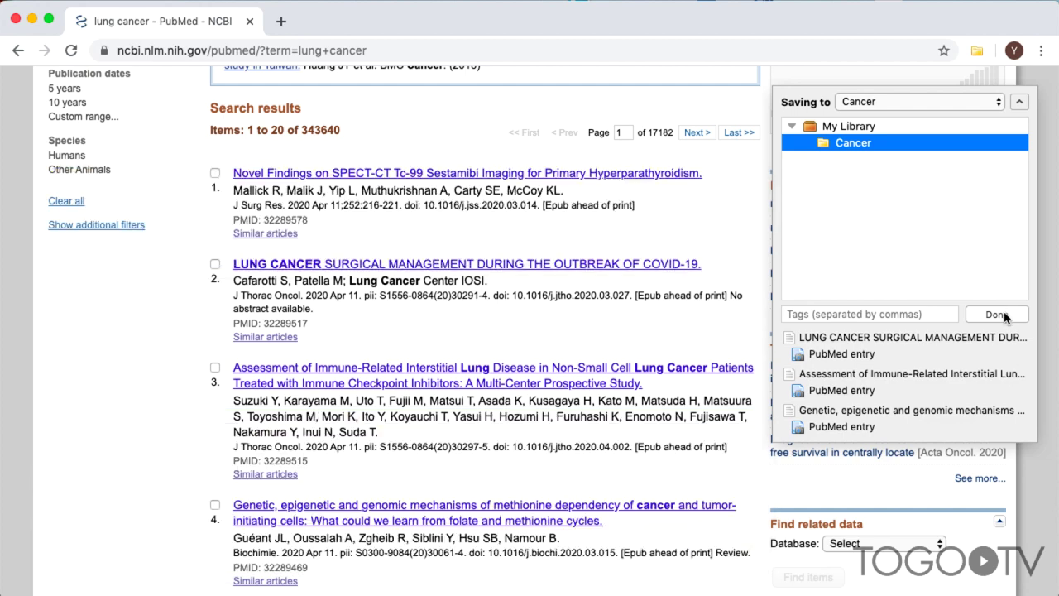
{"action": "left_click", "coordinate": [1004, 314]}
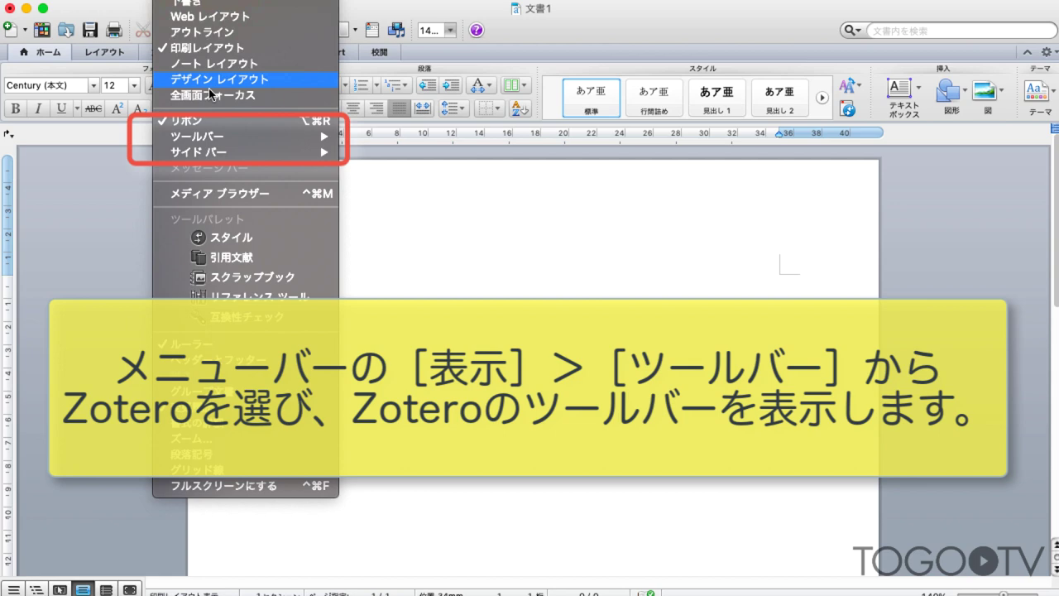
- Show Word's Zotero toolbar via View > Toolbars > Zotero Bibliographic Management
{"action": "mouse_move", "coordinate": [296, 141]}
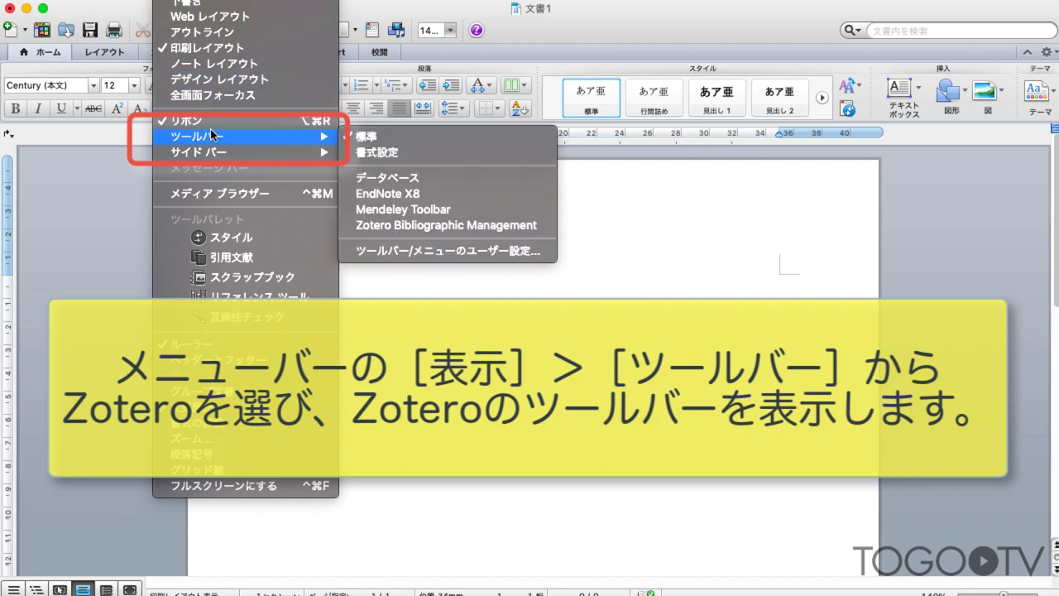
{"action": "left_click", "coordinate": [453, 226]}
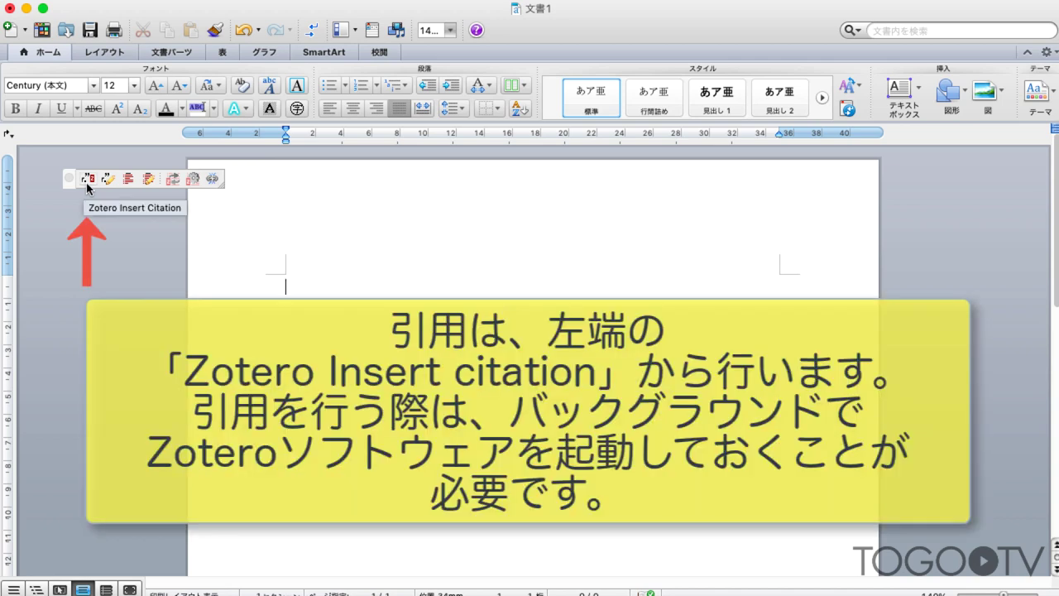
- Insert a combined citation '(1,2)' to Epidemiology of Lung Cancer and Mountain and Dresler's lymph node paper
{"action": "left_click", "coordinate": [87, 180]}
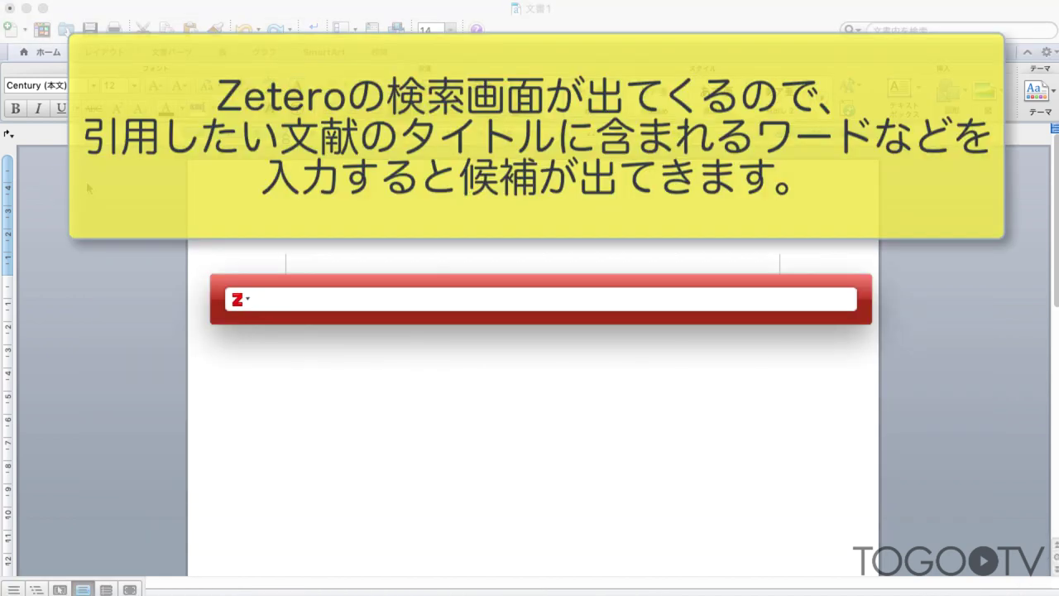
{"action": "type", "text": "lung"}
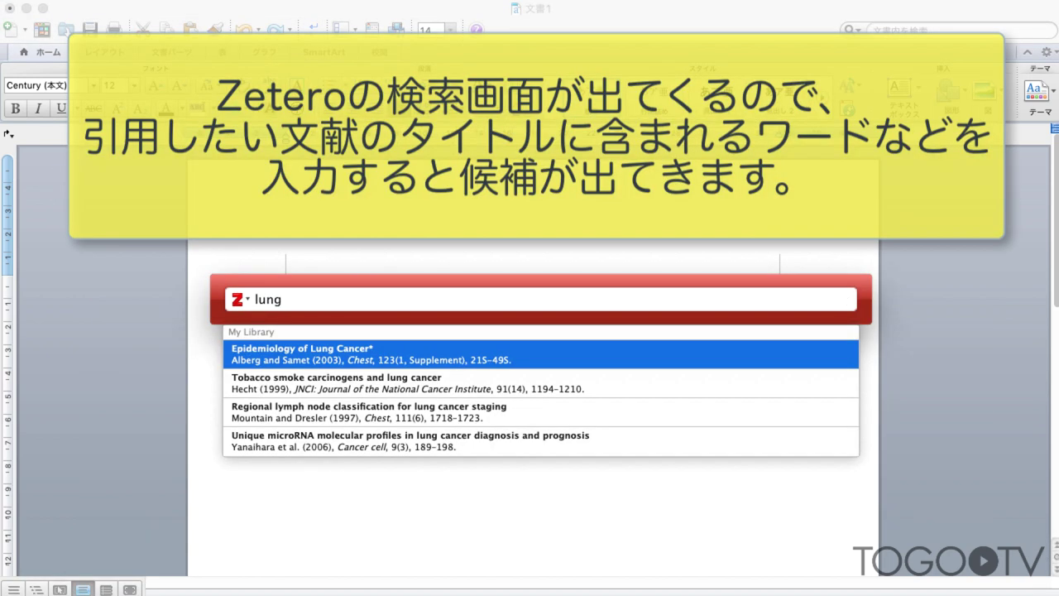
{"action": "left_click", "coordinate": [274, 354]}
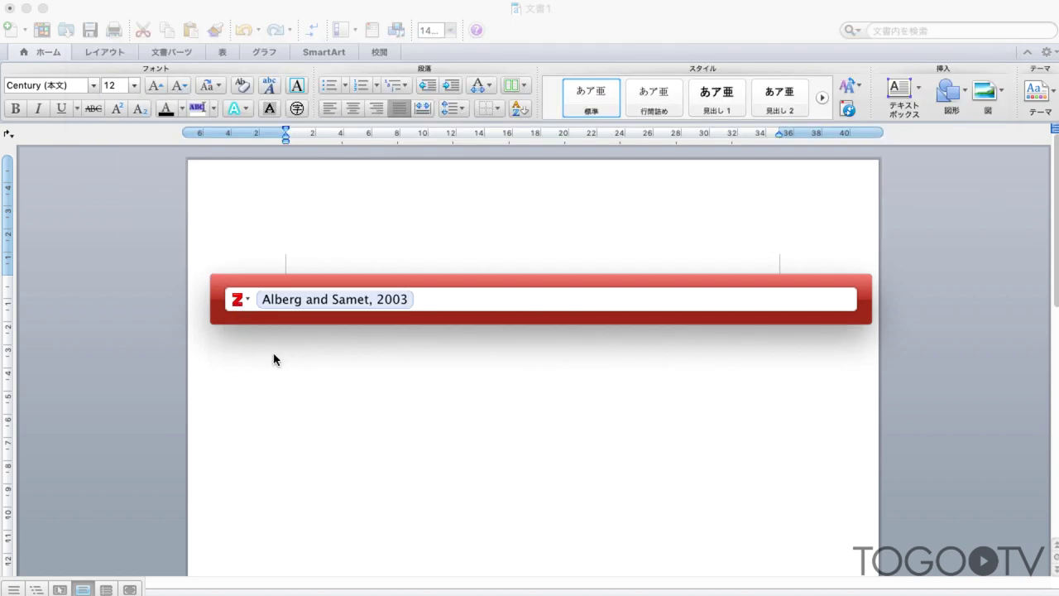
{"action": "type", "text": "can"}
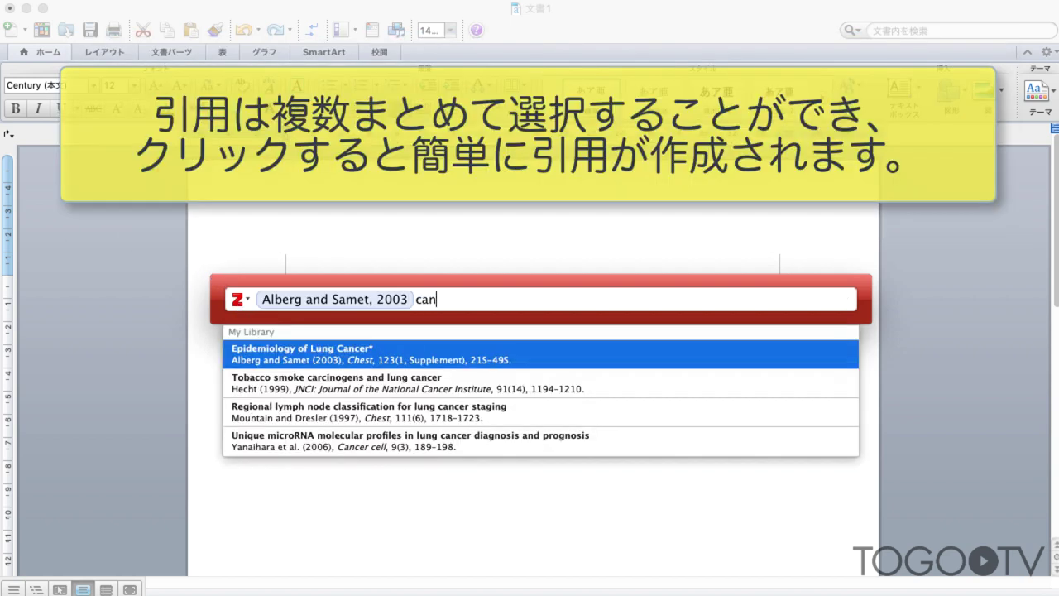
{"action": "type", "text": "cer"}
{"action": "left_click", "coordinate": [333, 418]}
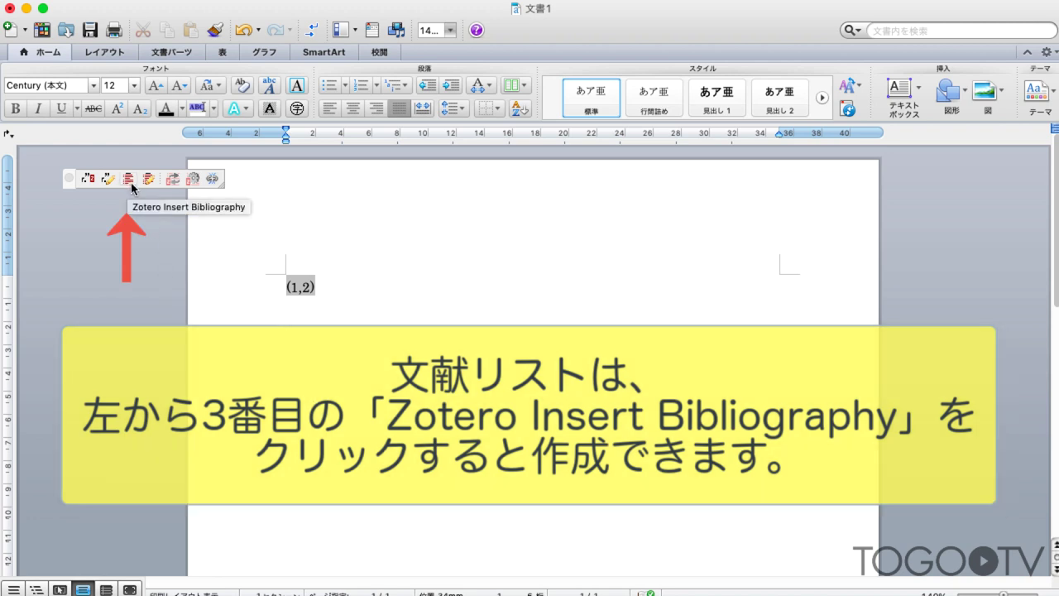
- Insert the bibliography listing Alberg & Samet 2003 and Mountain & Dresler 1997, then return to the top
{"action": "left_click", "coordinate": [131, 182]}
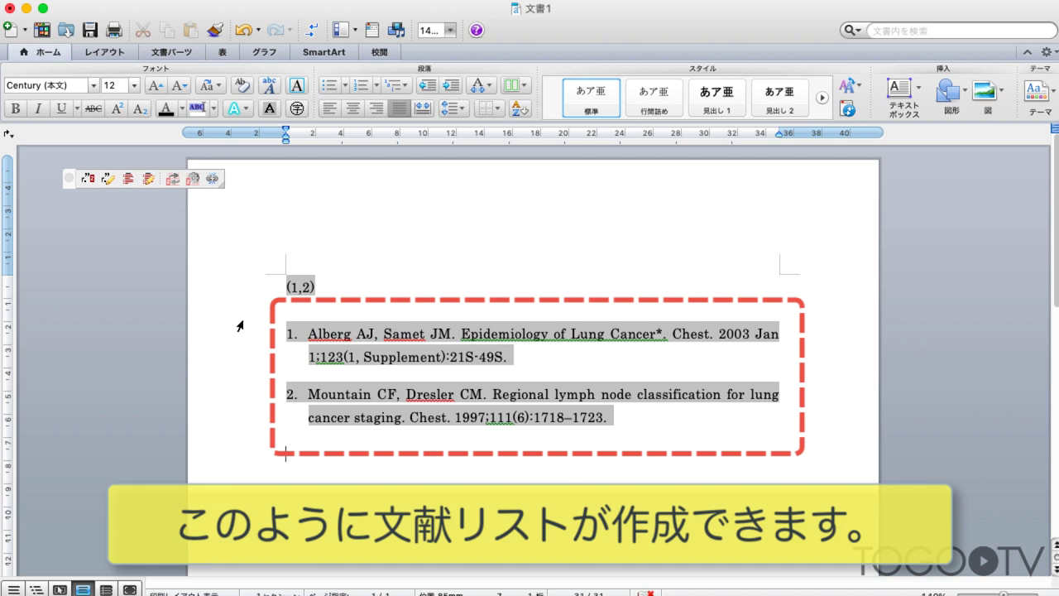
{"action": "scroll", "coordinate": [224, 345], "scroll_direction": "down", "scroll_amount": 2}
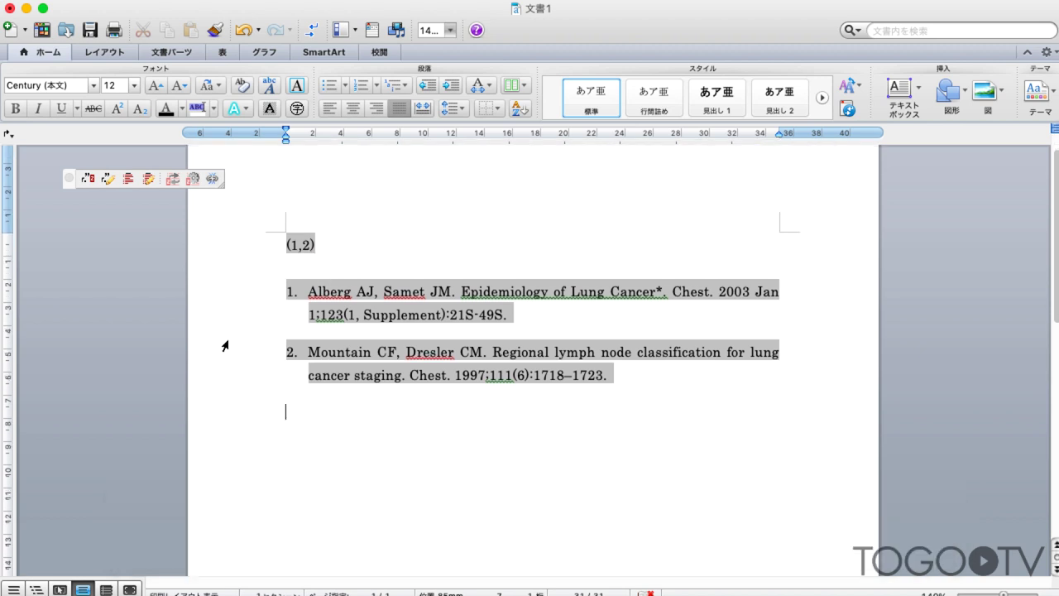
{"action": "key", "text": "super+Home"}
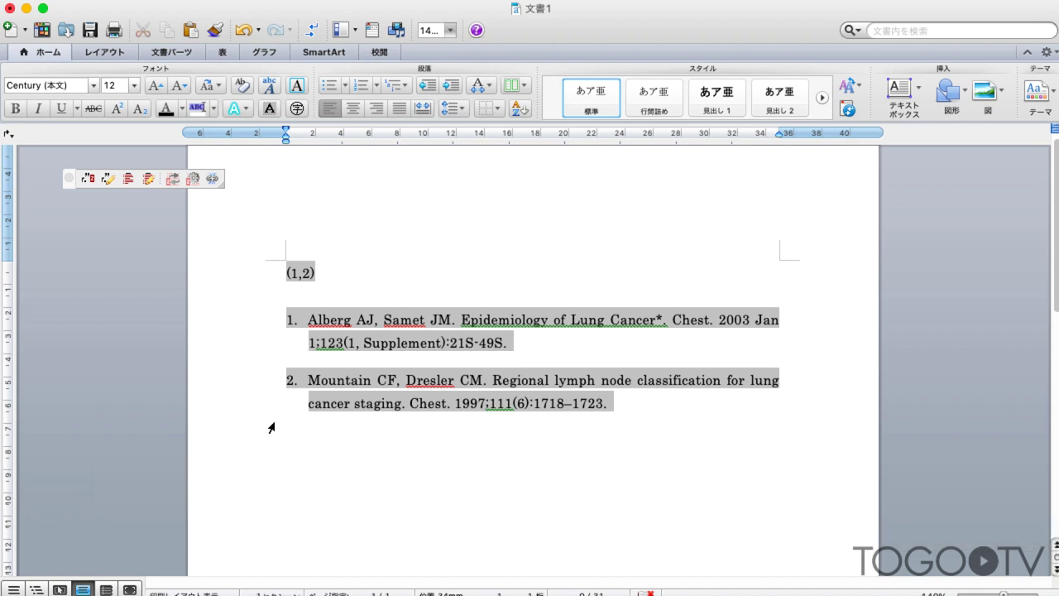
- Edit the citation in Classic View, moving the Regional lymph node paper ahead of Alberg
{"action": "left_click", "coordinate": [106, 181]}
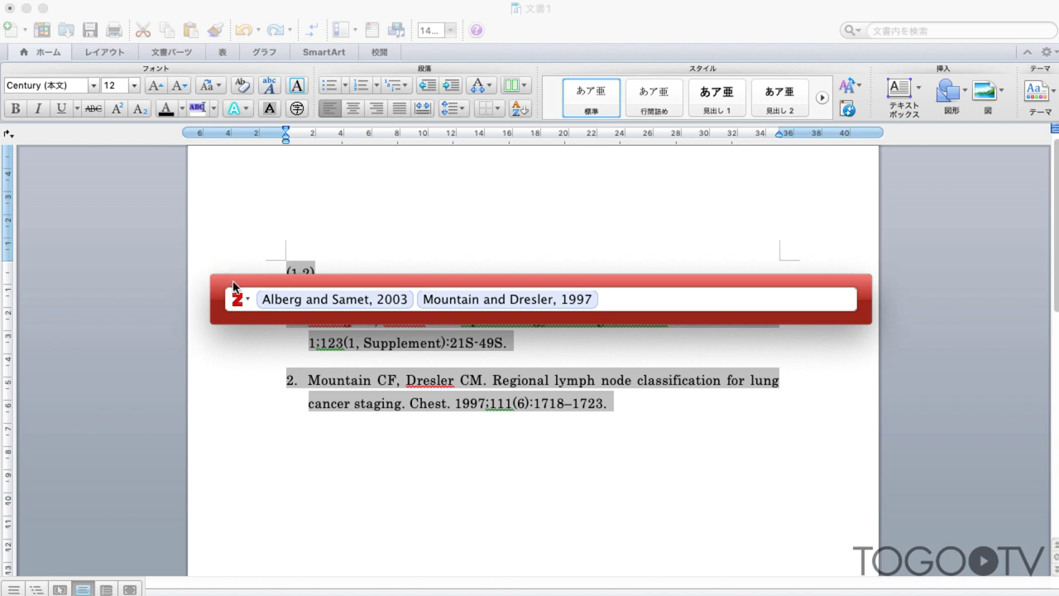
{"action": "left_click", "coordinate": [248, 300]}
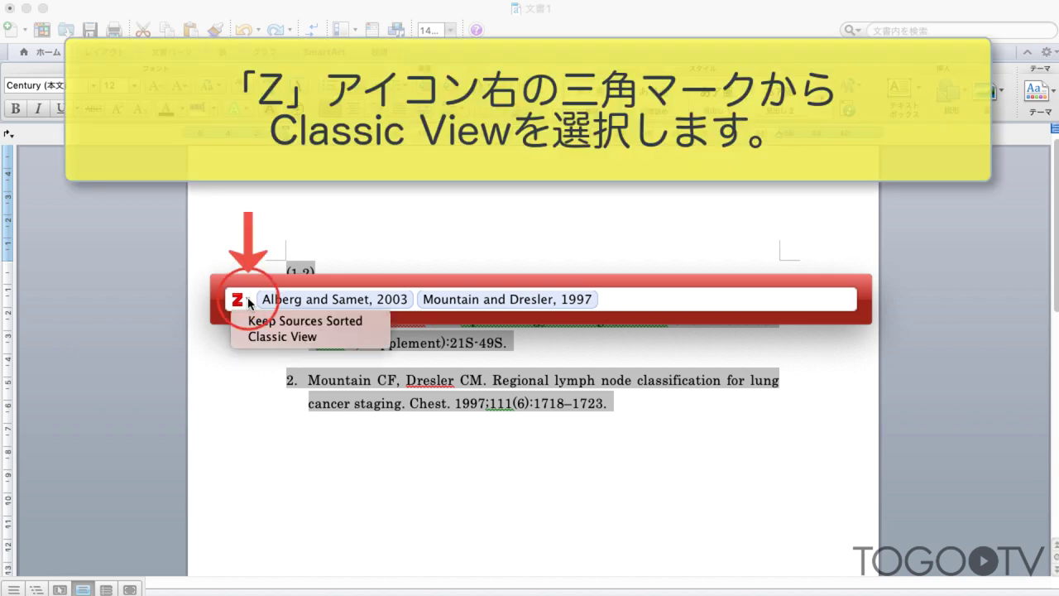
{"action": "left_click", "coordinate": [339, 340]}
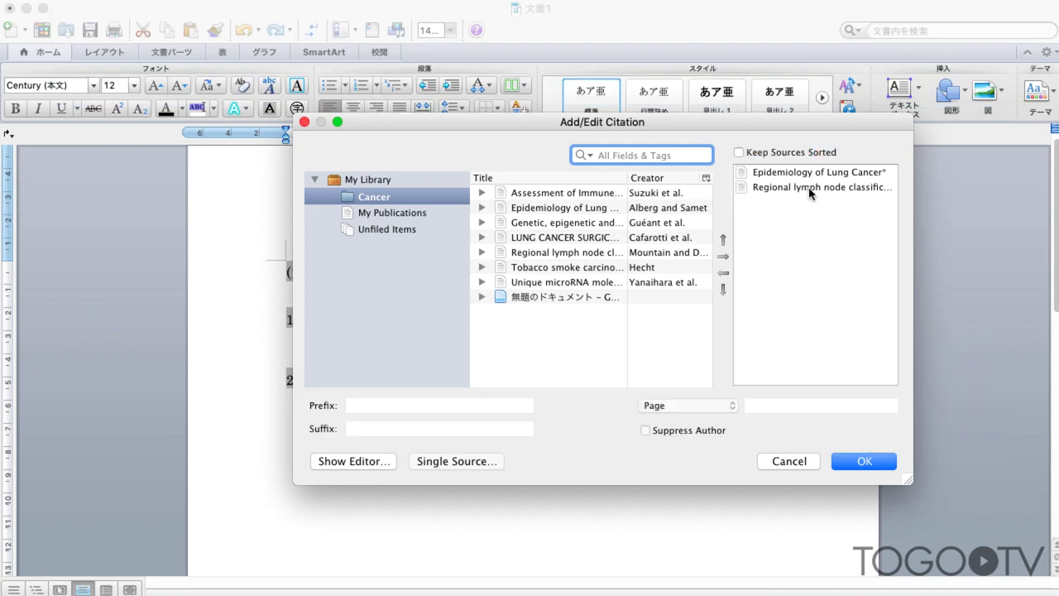
{"action": "left_click", "coordinate": [792, 191]}
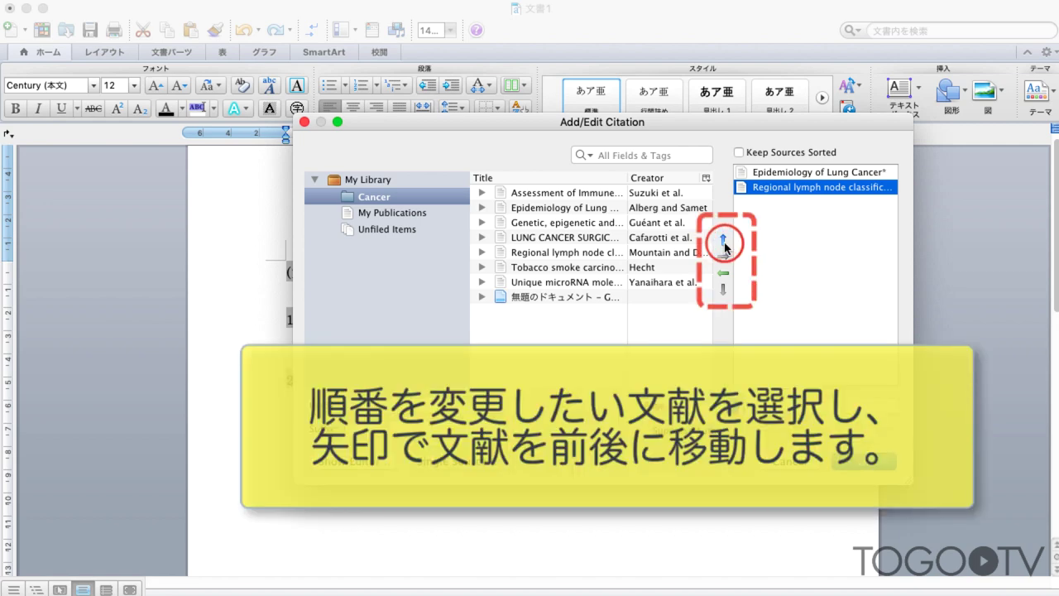
{"action": "left_click", "coordinate": [724, 242]}
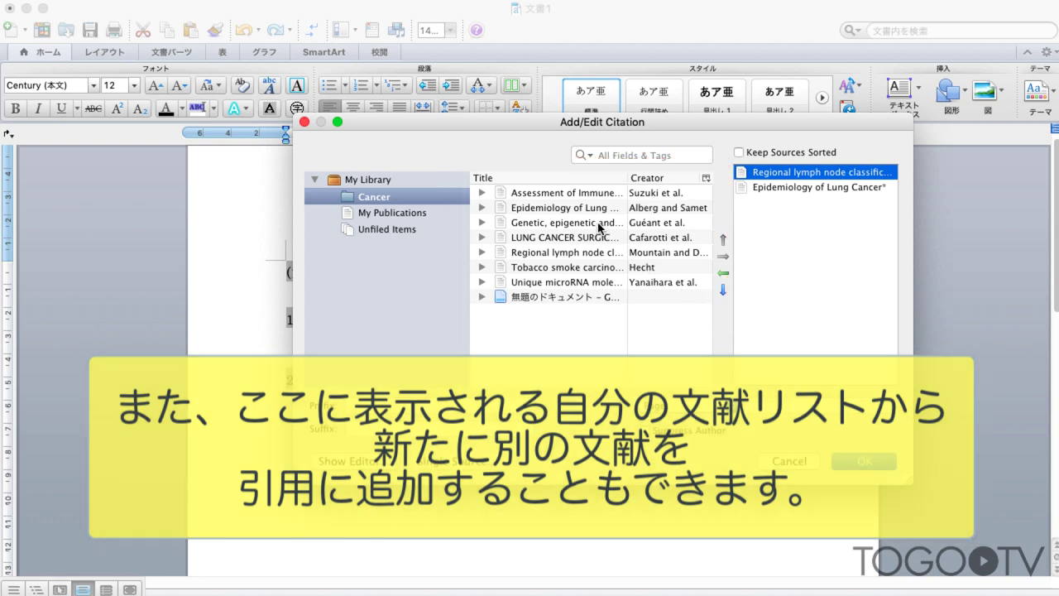
- Add the Guéant methionine dependency paper, move it to first place, and apply the (1–3) citation
{"action": "left_click", "coordinate": [599, 224]}
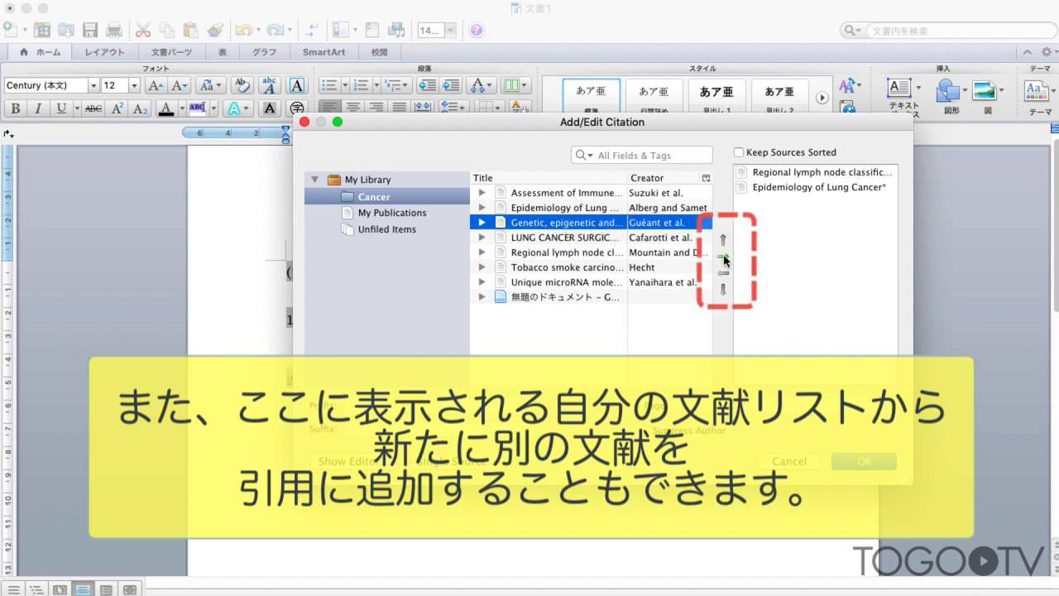
{"action": "left_click", "coordinate": [723, 258]}
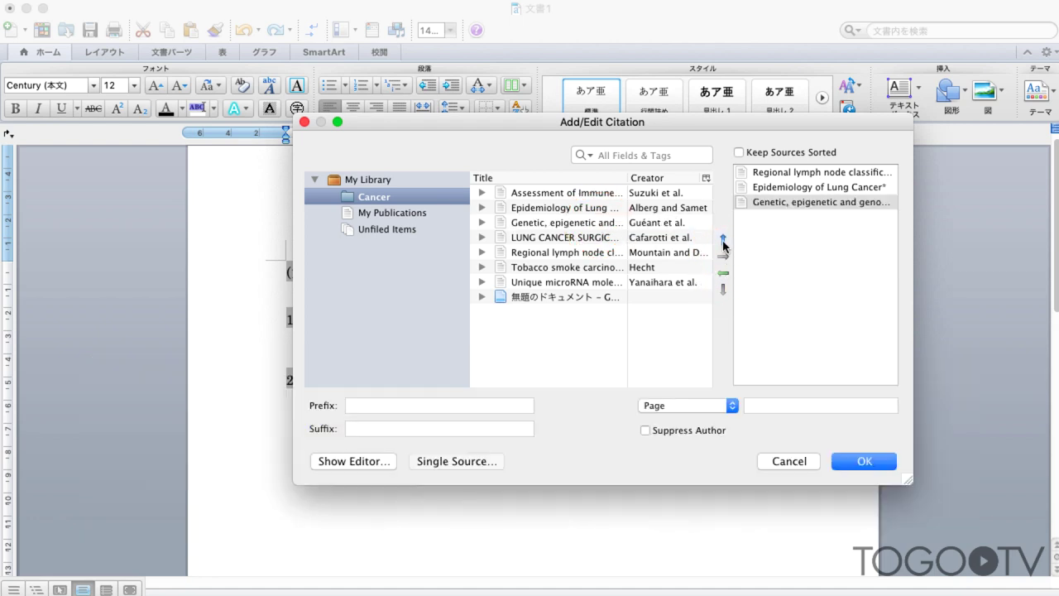
{"action": "left_click", "coordinate": [723, 241]}
{"action": "left_click", "coordinate": [723, 240]}
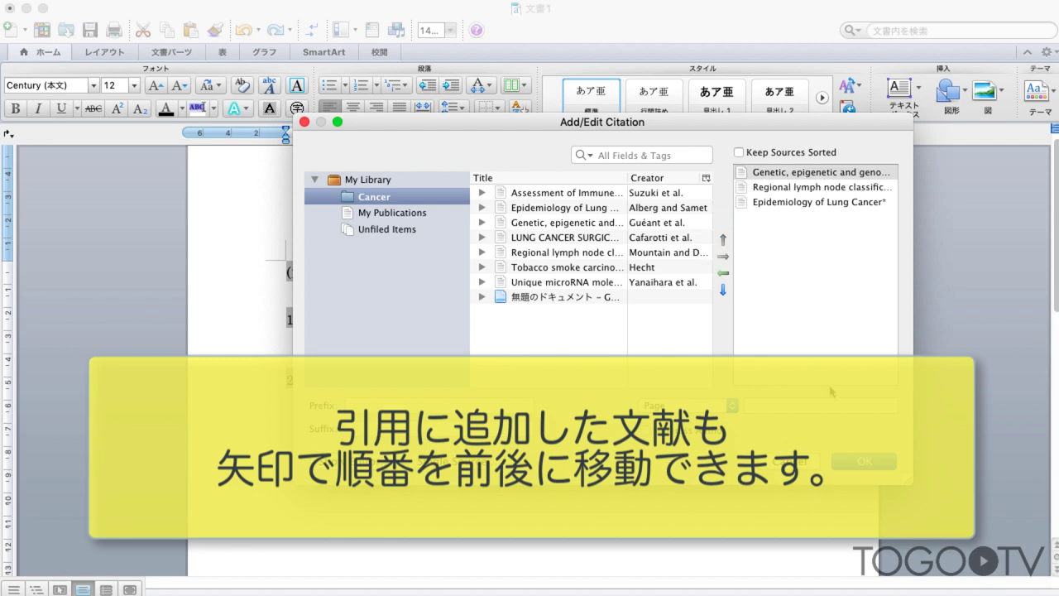
{"action": "left_click", "coordinate": [856, 465]}
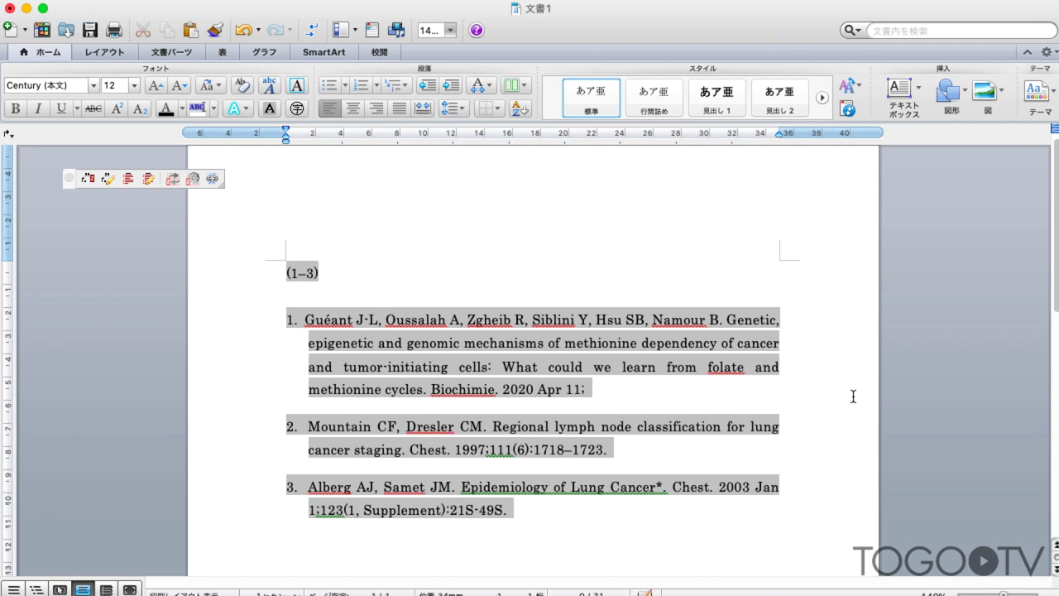
{"action": "scroll", "coordinate": [853, 396], "scroll_direction": "down", "scroll_amount": 1}
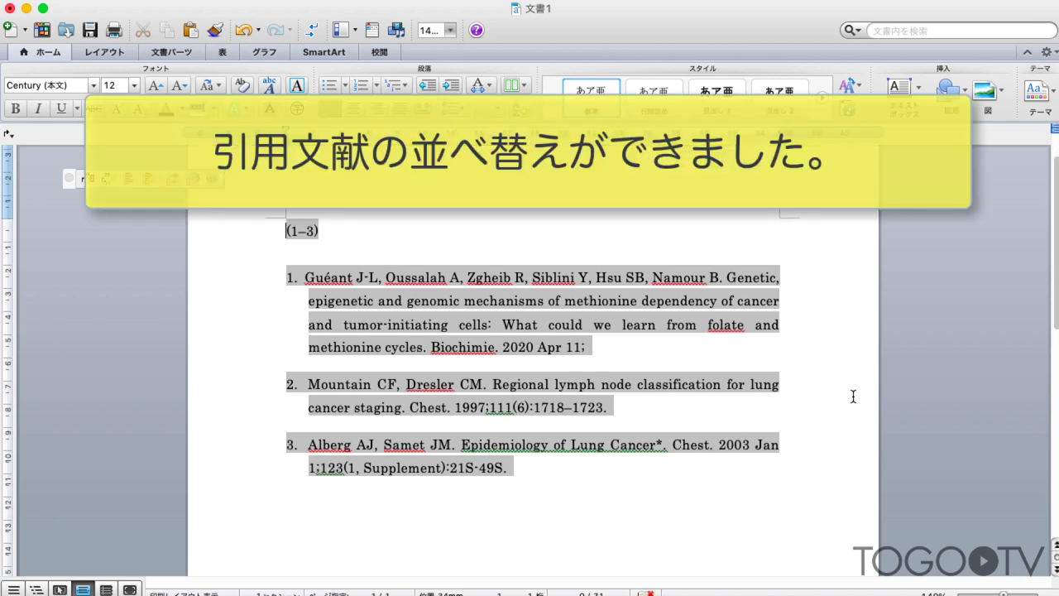
{"action": "scroll", "coordinate": [853, 396], "scroll_direction": "up", "scroll_amount": 1}
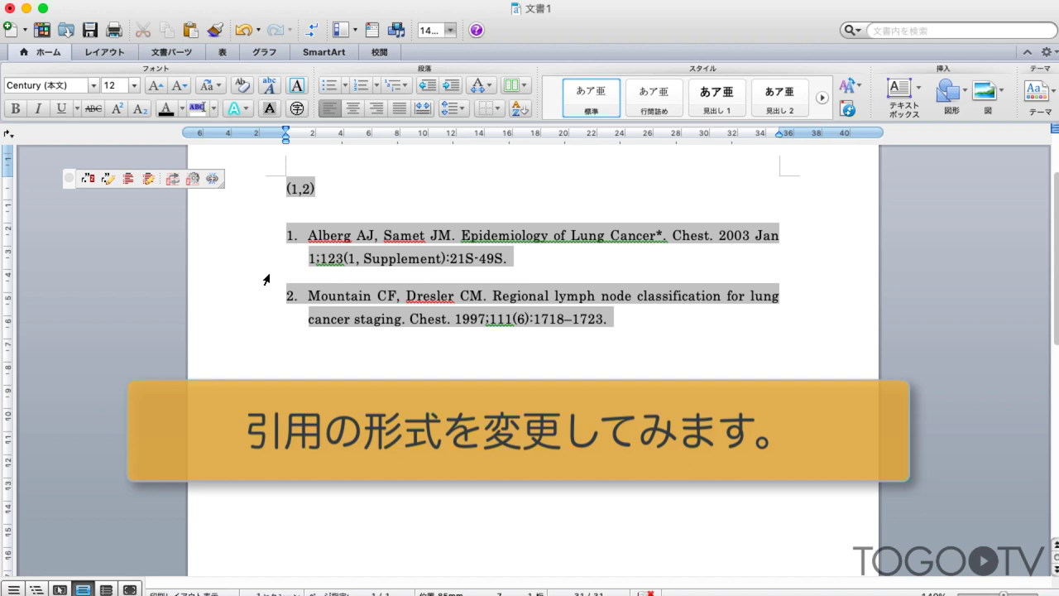
- From Document Preferences, open the Style Manager listing the installed citation styles
{"action": "left_click", "coordinate": [195, 181]}
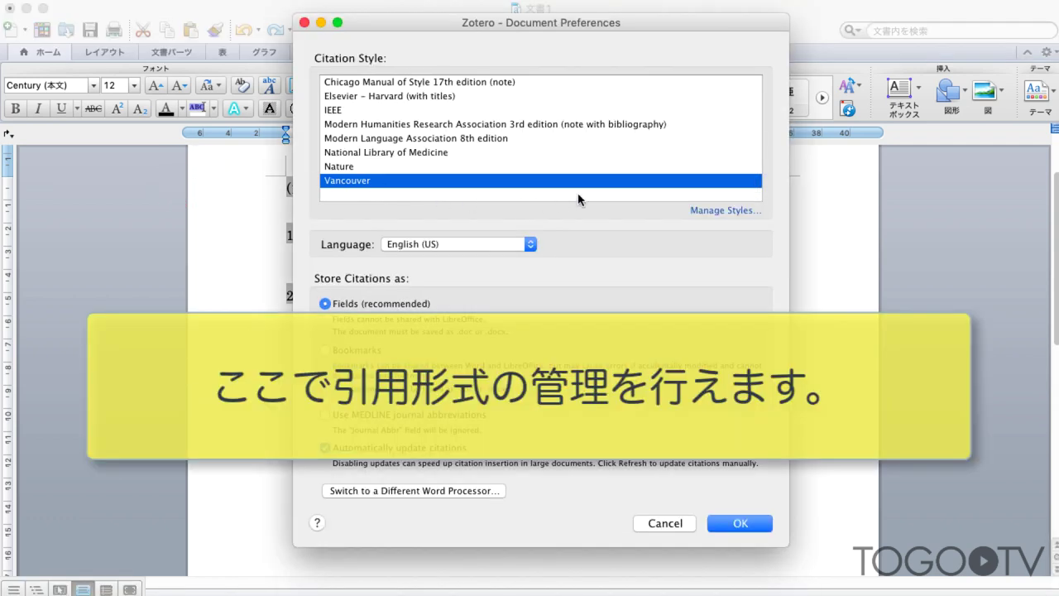
{"action": "scroll", "coordinate": [610, 189], "scroll_direction": "up", "scroll_amount": 5}
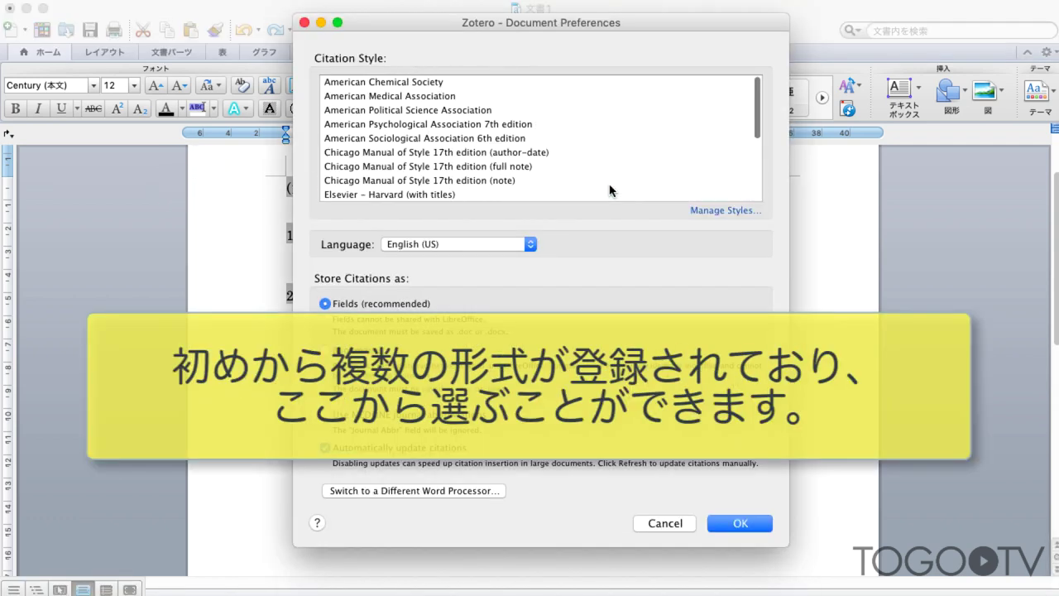
{"action": "scroll", "coordinate": [618, 163], "scroll_direction": "down", "scroll_amount": 5}
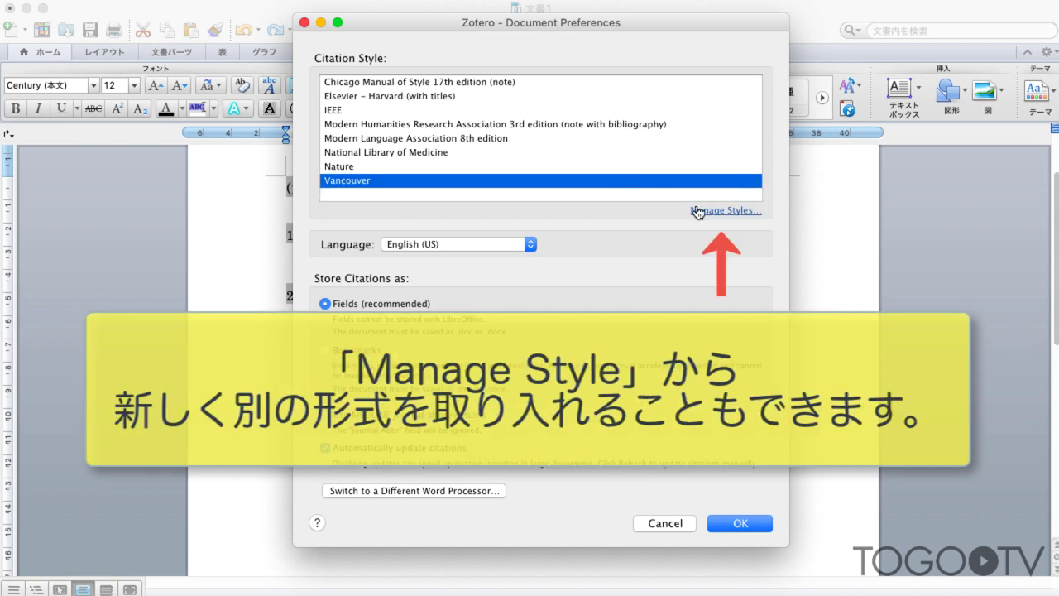
{"action": "left_click", "coordinate": [700, 211]}
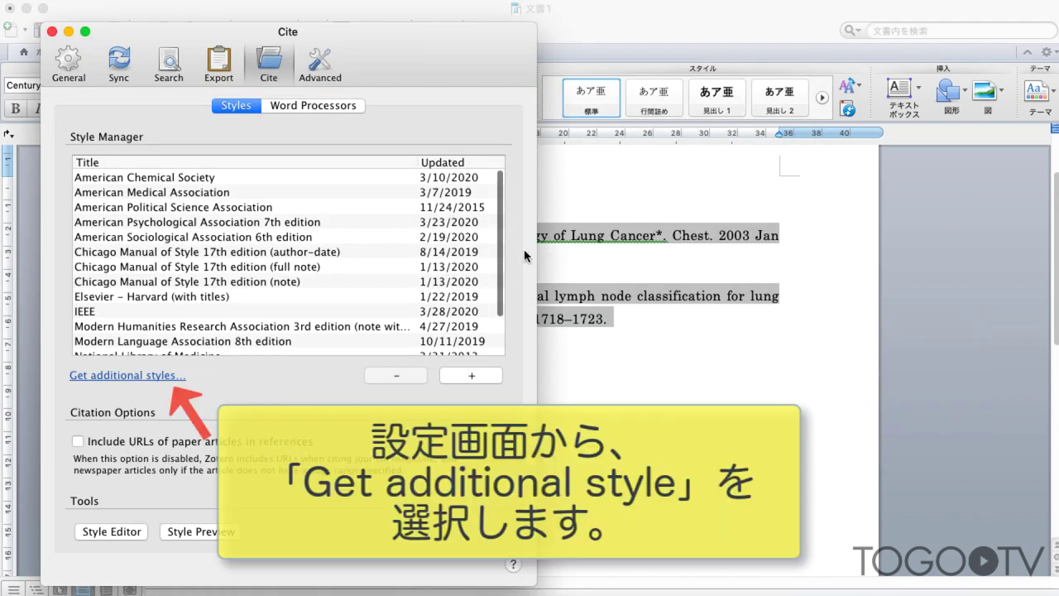
- Open the Zotero Style Repository of additional styles and browse its list
{"action": "left_click", "coordinate": [179, 377]}
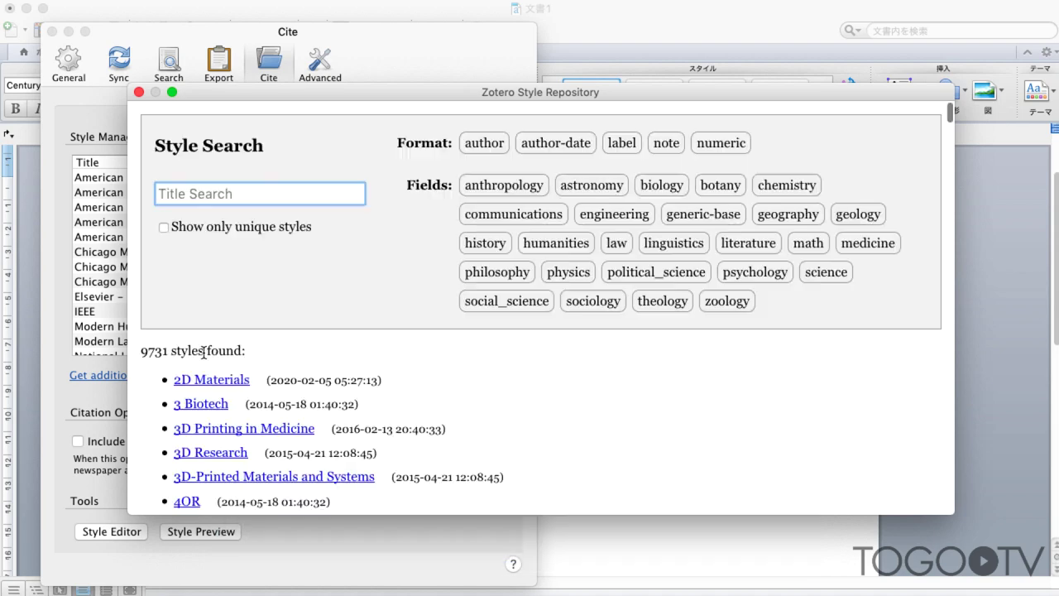
{"action": "scroll", "coordinate": [371, 294], "scroll_direction": "down", "scroll_amount": 2}
{"action": "scroll", "coordinate": [370, 293], "scroll_direction": "down", "scroll_amount": 1}
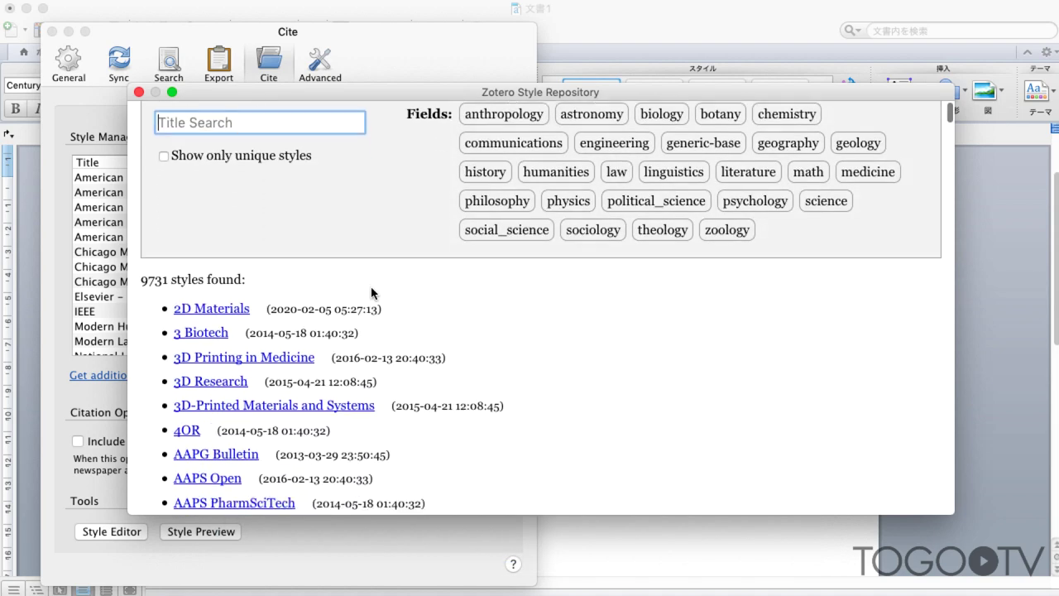
{"action": "scroll", "coordinate": [370, 293], "scroll_direction": "down", "scroll_amount": 5}
{"action": "scroll", "coordinate": [371, 293], "scroll_direction": "down", "scroll_amount": 5}
{"action": "scroll", "coordinate": [371, 293], "scroll_direction": "down", "scroll_amount": 2}
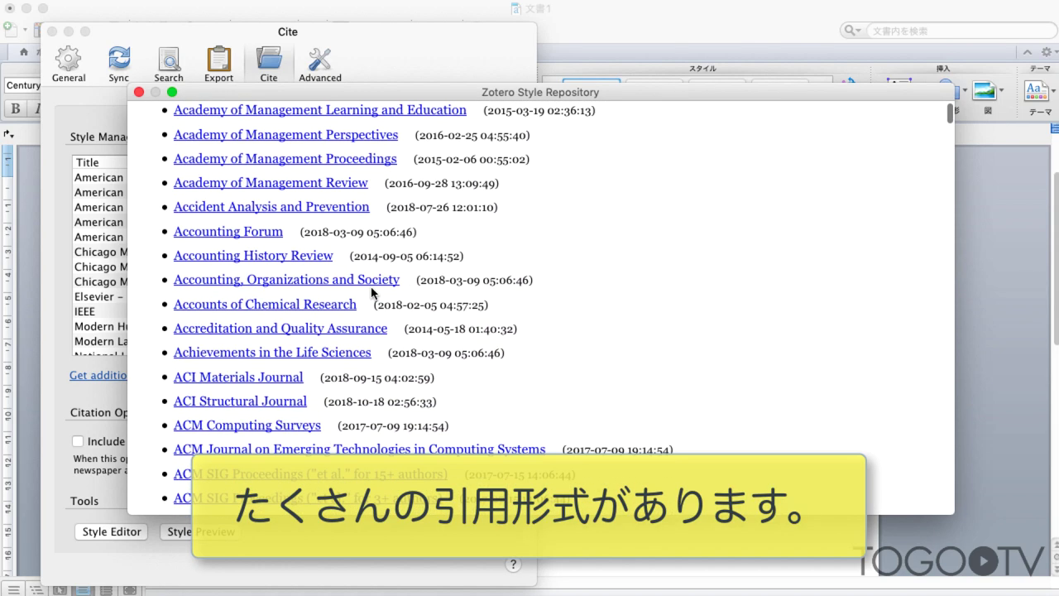
{"action": "scroll", "coordinate": [370, 293], "scroll_direction": "up", "scroll_amount": 2}
{"action": "scroll", "coordinate": [371, 293], "scroll_direction": "up", "scroll_amount": 10}
{"action": "scroll", "coordinate": [371, 292], "scroll_direction": "up", "scroll_amount": 5}
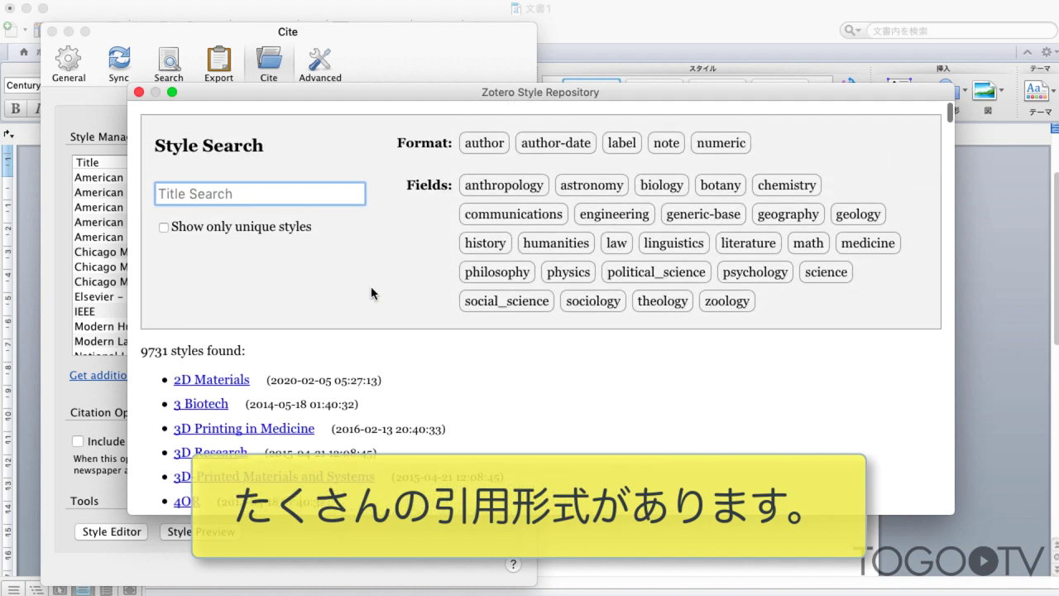
- Search the repository for 'APA' and install American Psychological Association 7th edition
{"action": "type", "text": "A"}
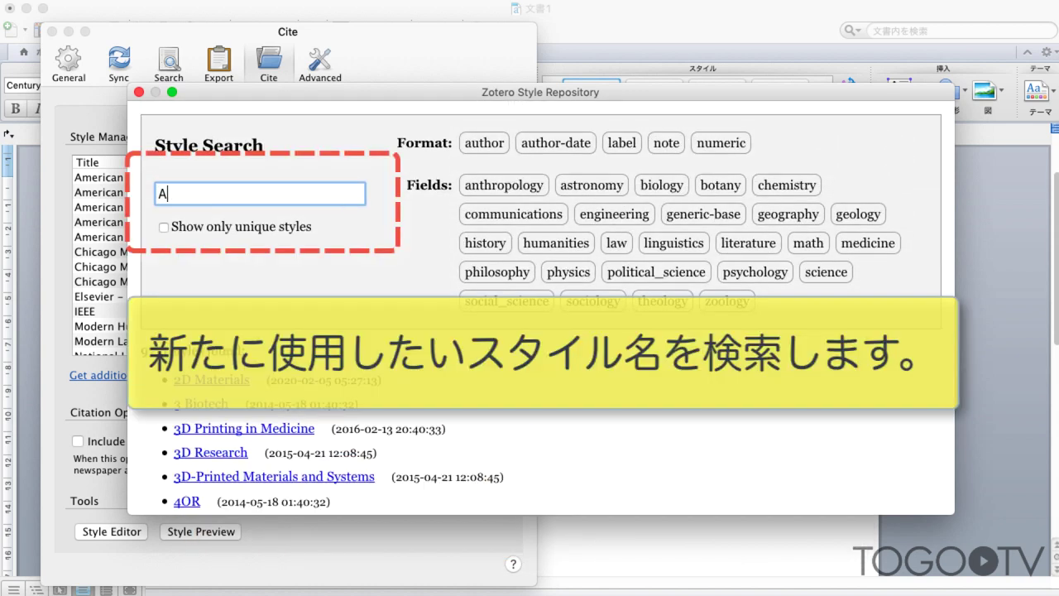
{"action": "type", "text": "PA"}
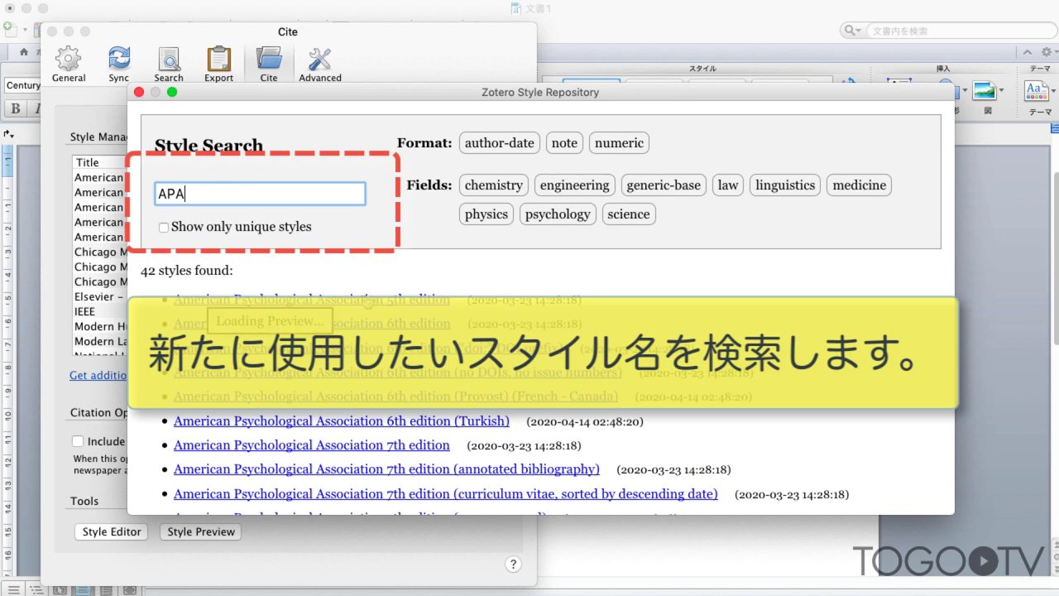
{"action": "scroll", "coordinate": [514, 287], "scroll_direction": "down", "scroll_amount": 5}
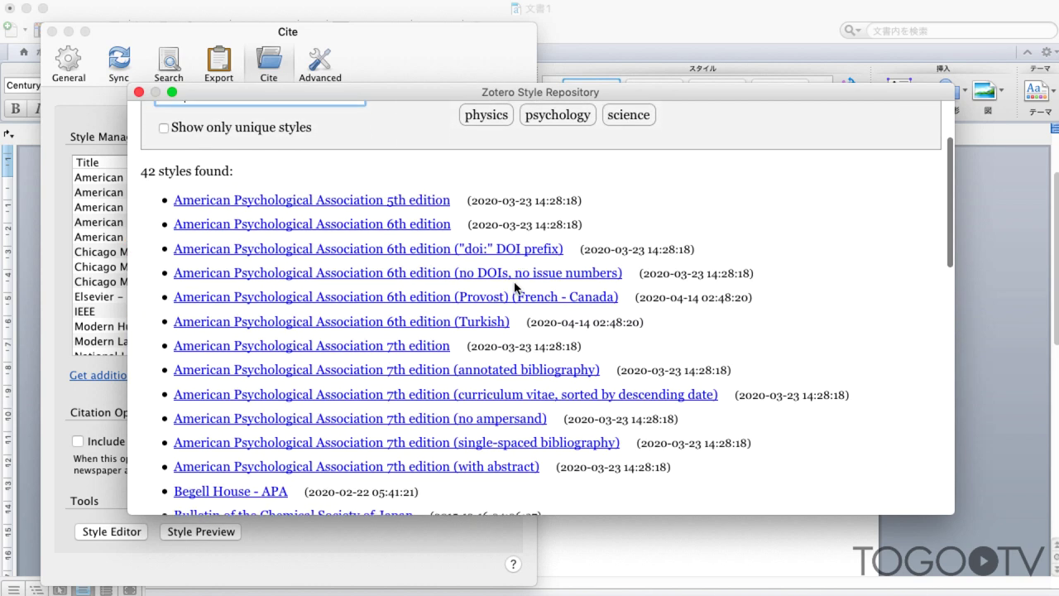
{"action": "scroll", "coordinate": [515, 287], "scroll_direction": "down", "scroll_amount": 1}
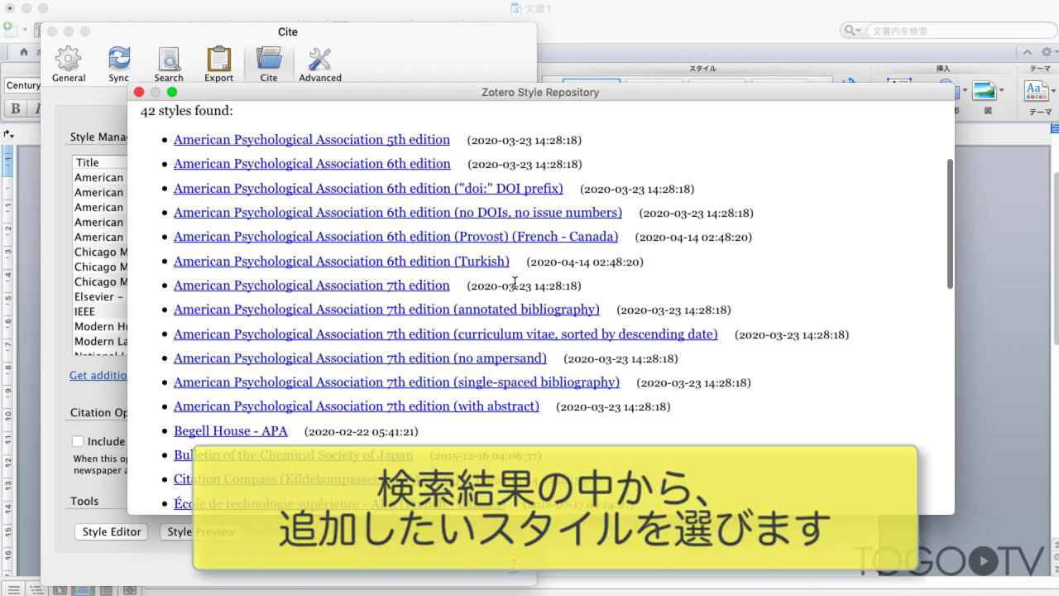
{"action": "scroll", "coordinate": [515, 284], "scroll_direction": "up", "scroll_amount": 2}
{"action": "mouse_move", "coordinate": [421, 326]}
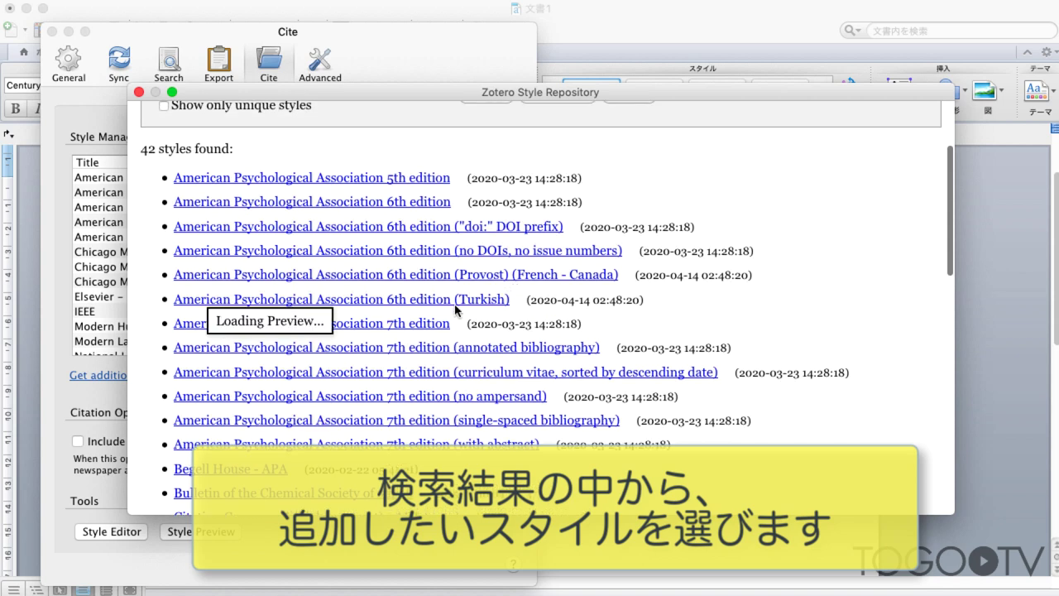
{"action": "left_click", "coordinate": [421, 325]}
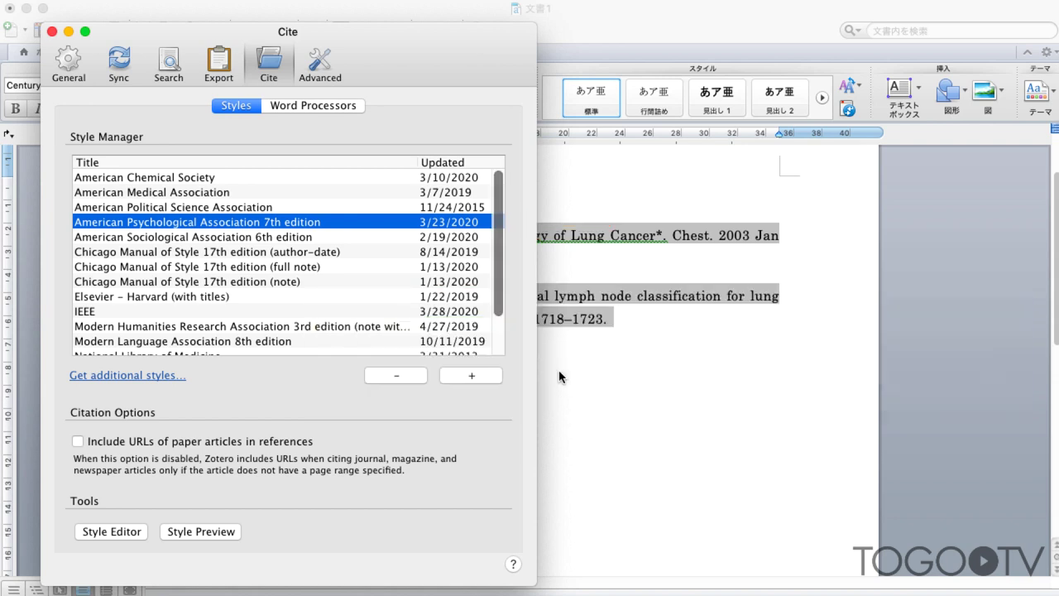
- Change the Word document's citation style from Vancouver to American Psychological Association 7th edition
{"action": "left_click", "coordinate": [559, 377]}
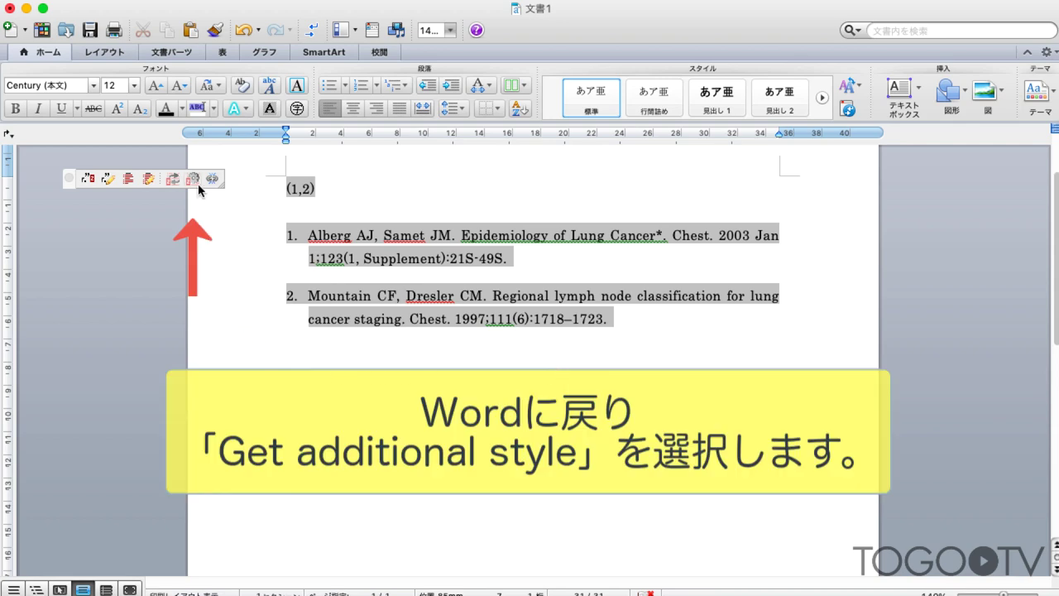
{"action": "left_click", "coordinate": [197, 181]}
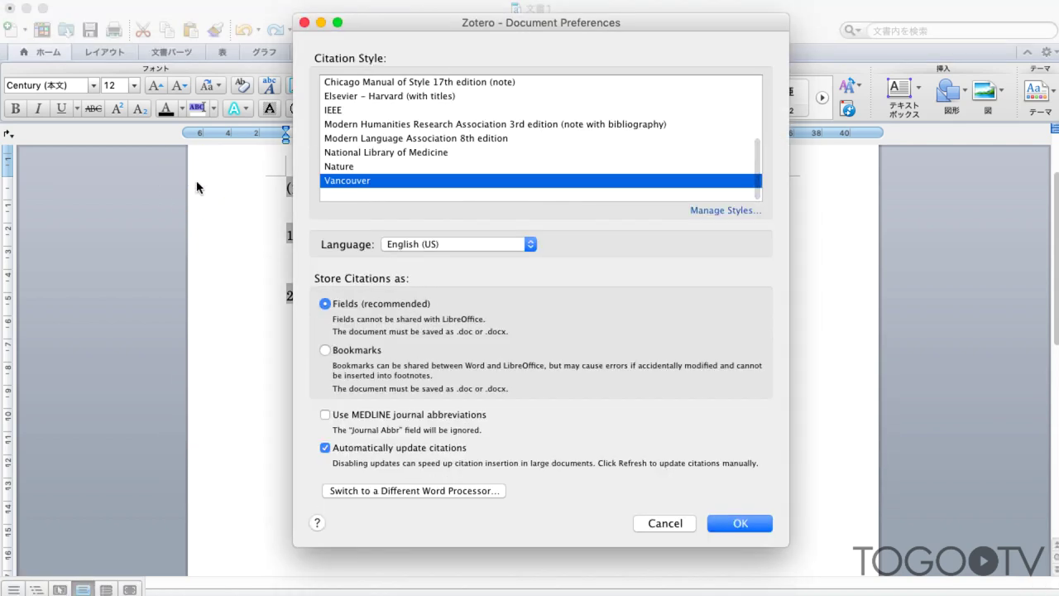
{"action": "scroll", "coordinate": [498, 172], "scroll_direction": "up", "scroll_amount": 3}
{"action": "scroll", "coordinate": [498, 172], "scroll_direction": "up", "scroll_amount": 1}
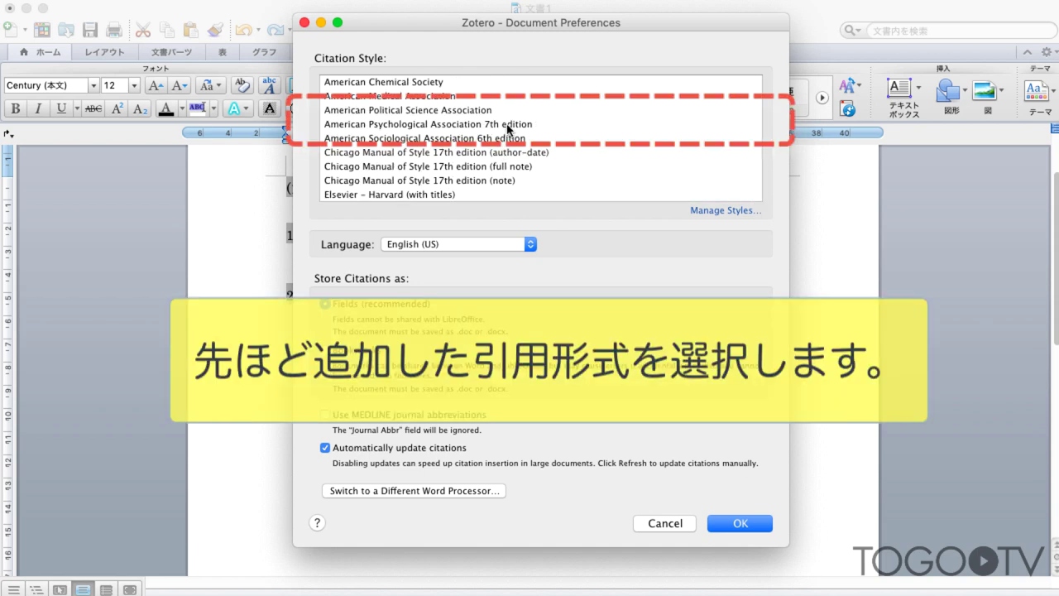
{"action": "left_click", "coordinate": [546, 129]}
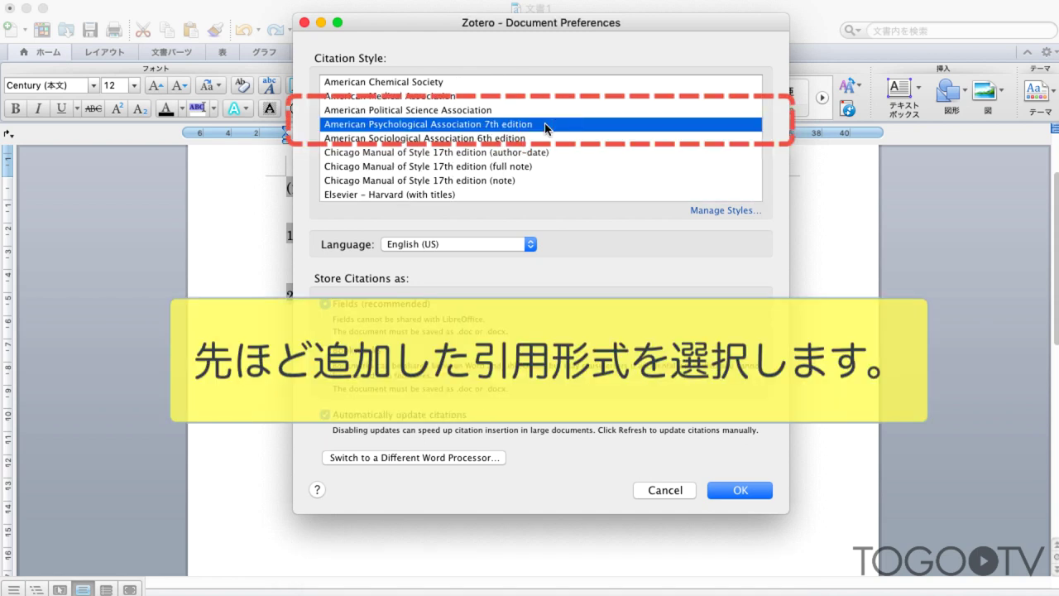
{"action": "left_click", "coordinate": [736, 491]}
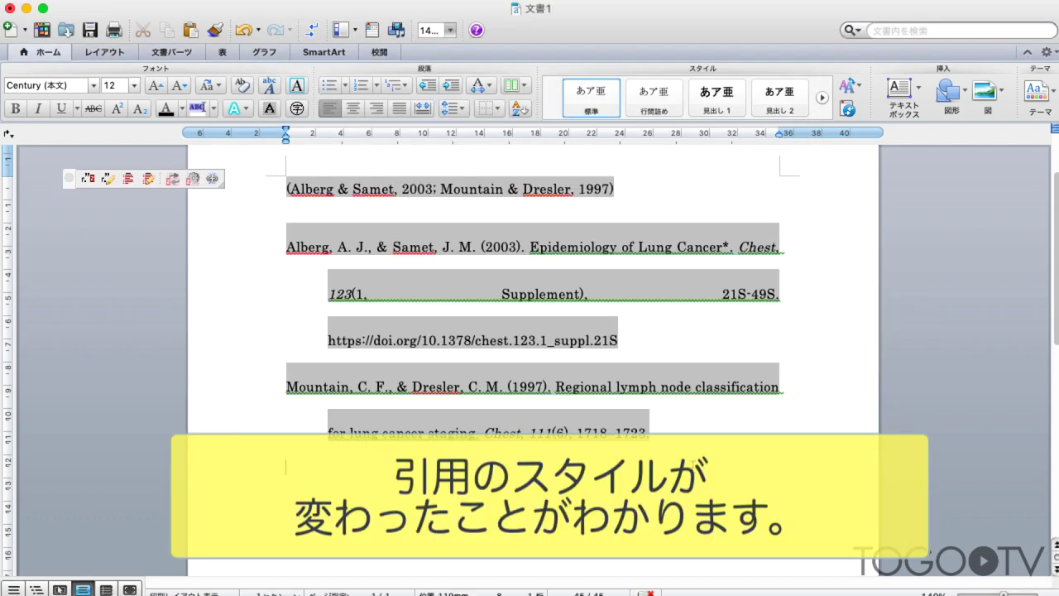
- Left-align the APA citation and bibliography text in the Word document
{"action": "left_click_drag", "start_coordinate": [285, 188], "coordinate": [614, 378]}
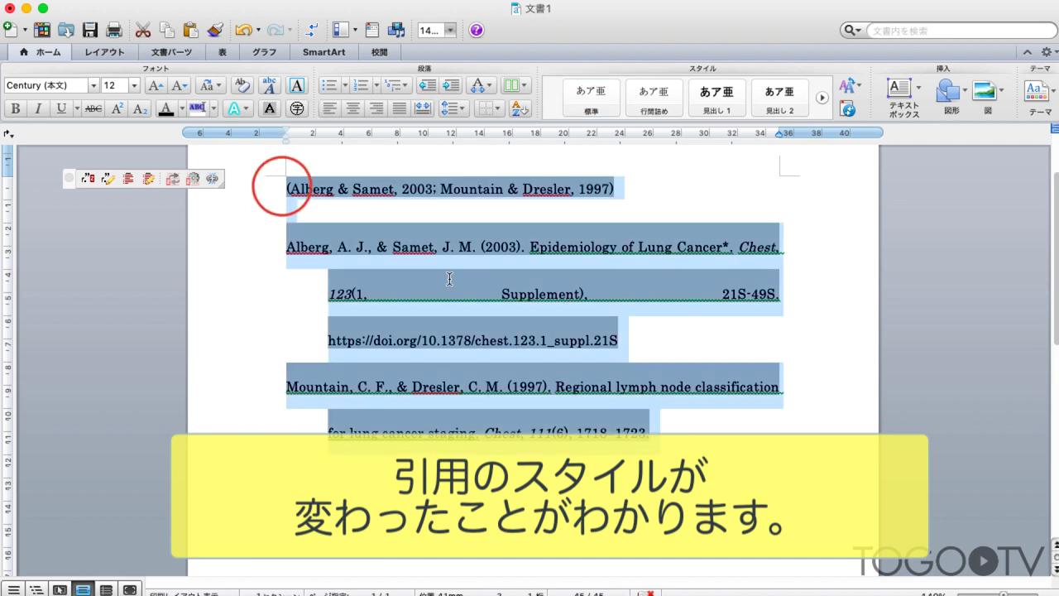
{"action": "left_click", "coordinate": [331, 109]}
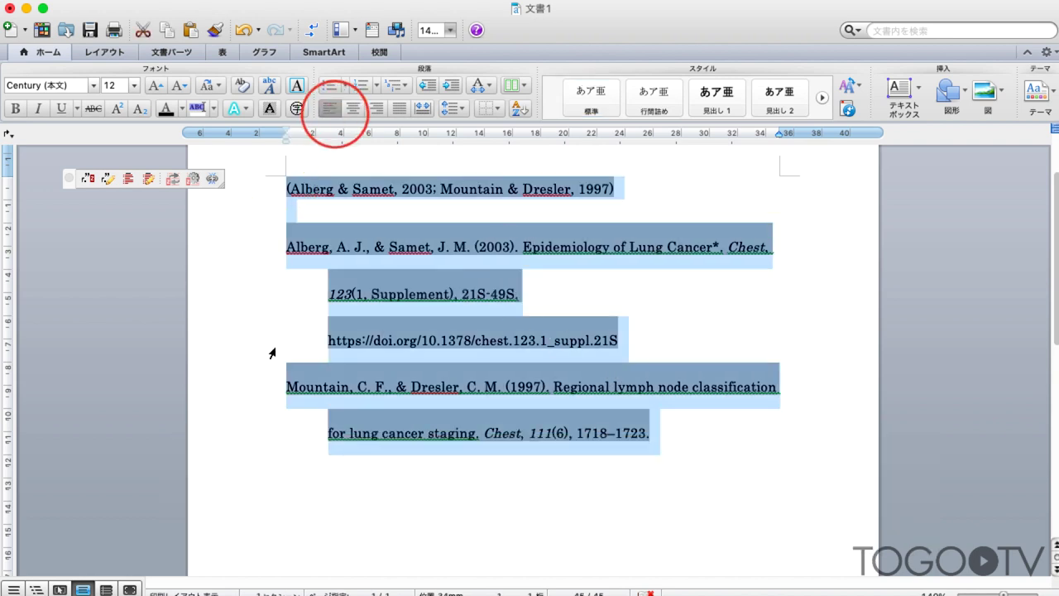
{"action": "left_click", "coordinate": [266, 395]}
{"action": "left_click", "coordinate": [313, 455]}
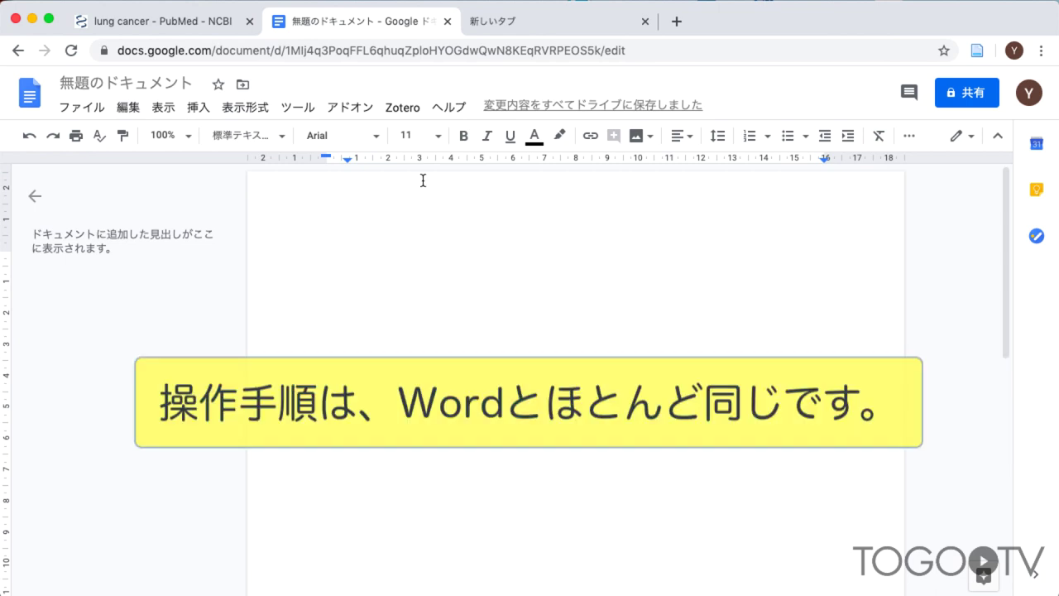
- Add a Zotero citation in Google Docs, searching the library for 'lung' papers
{"action": "left_click", "coordinate": [407, 115]}
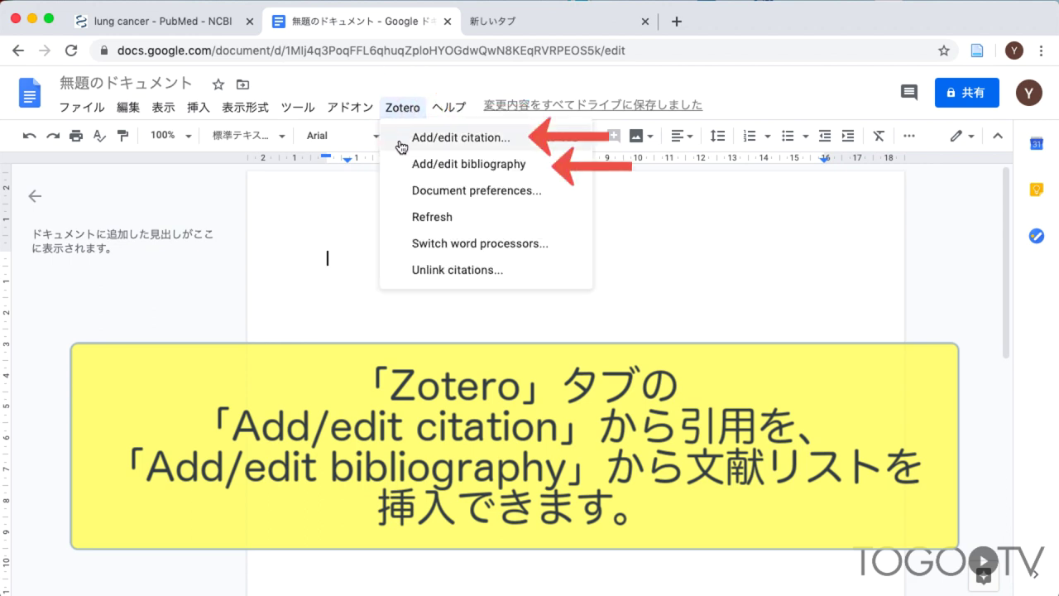
{"action": "left_click", "coordinate": [400, 140]}
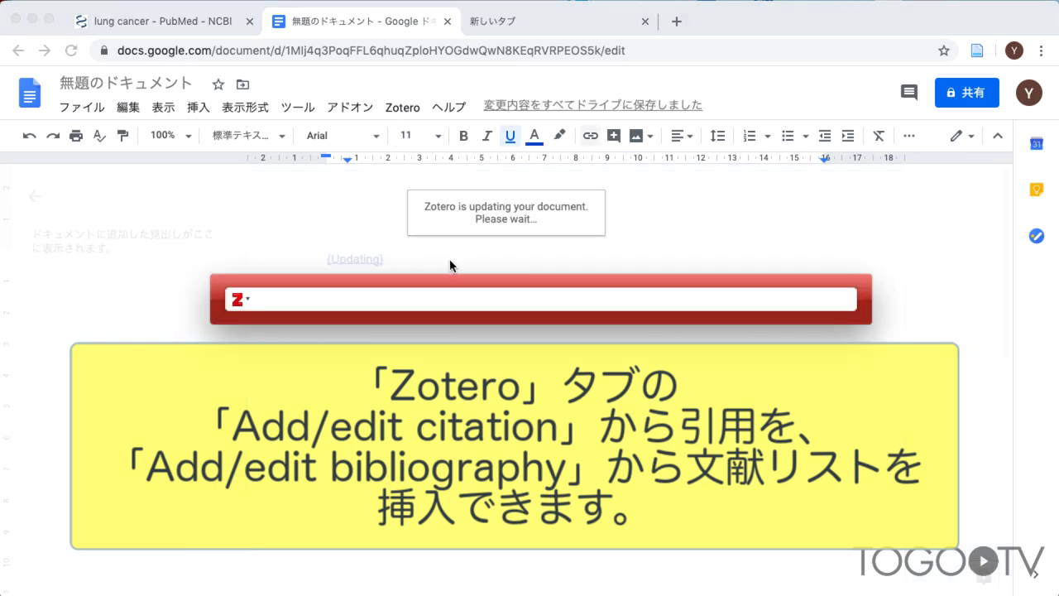
{"action": "type", "text": "lung"}
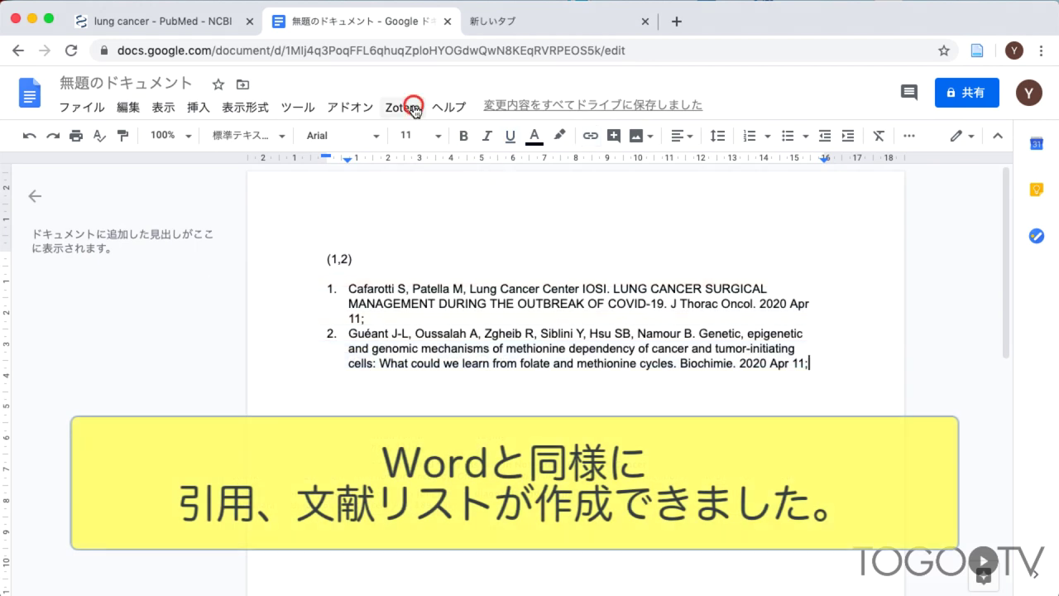
{"action": "left_click", "coordinate": [414, 108]}
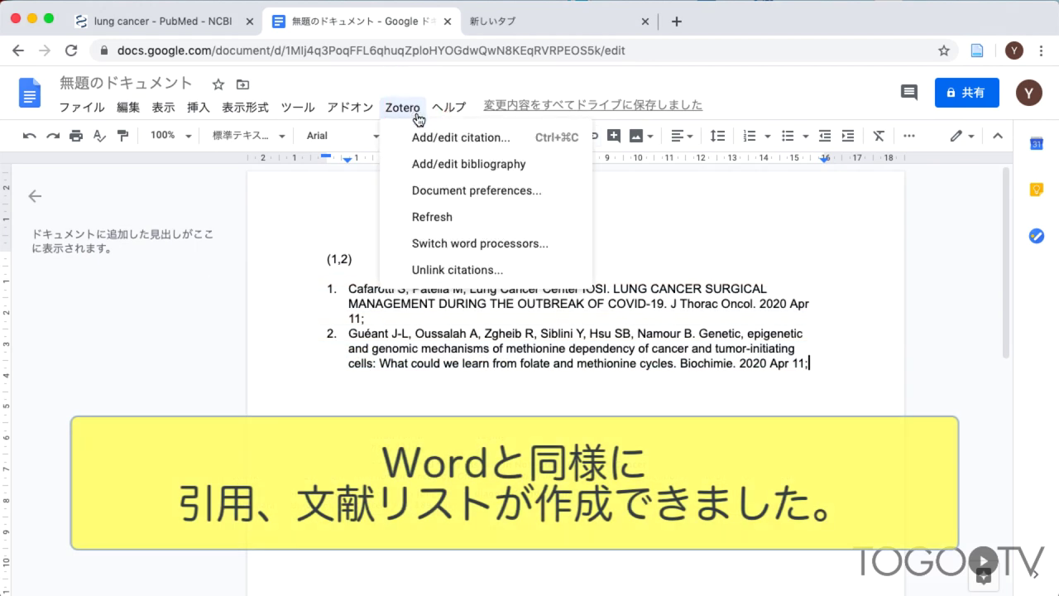
- Open the Google Docs document's Zotero Document Preferences and review its Vancouver citation style
{"action": "left_click", "coordinate": [539, 192]}
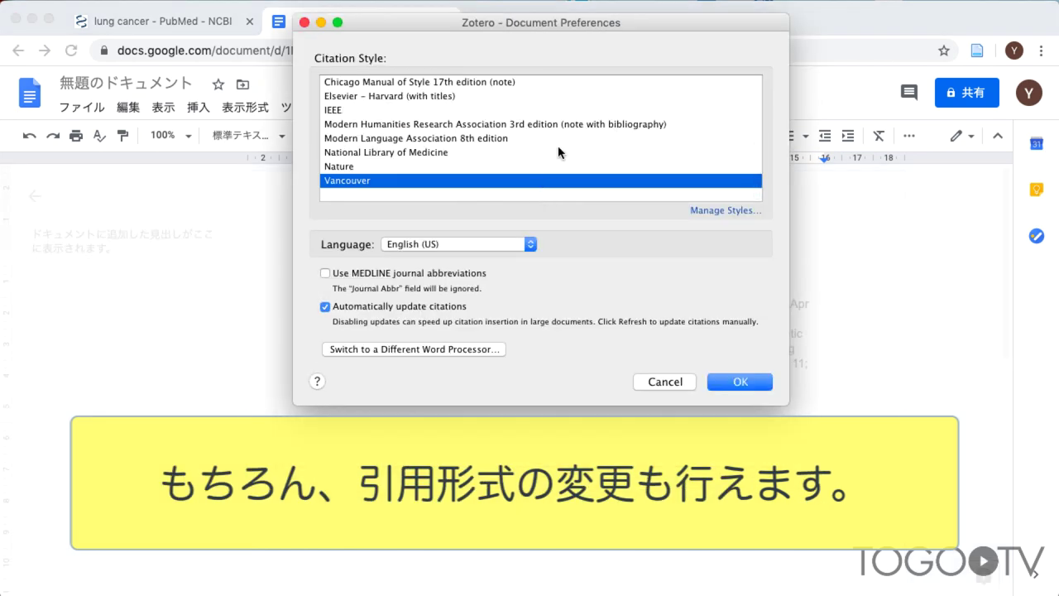
{"action": "scroll", "coordinate": [558, 153], "scroll_direction": "up", "scroll_amount": 3}
{"action": "scroll", "coordinate": [557, 152], "scroll_direction": "down", "scroll_amount": 5}
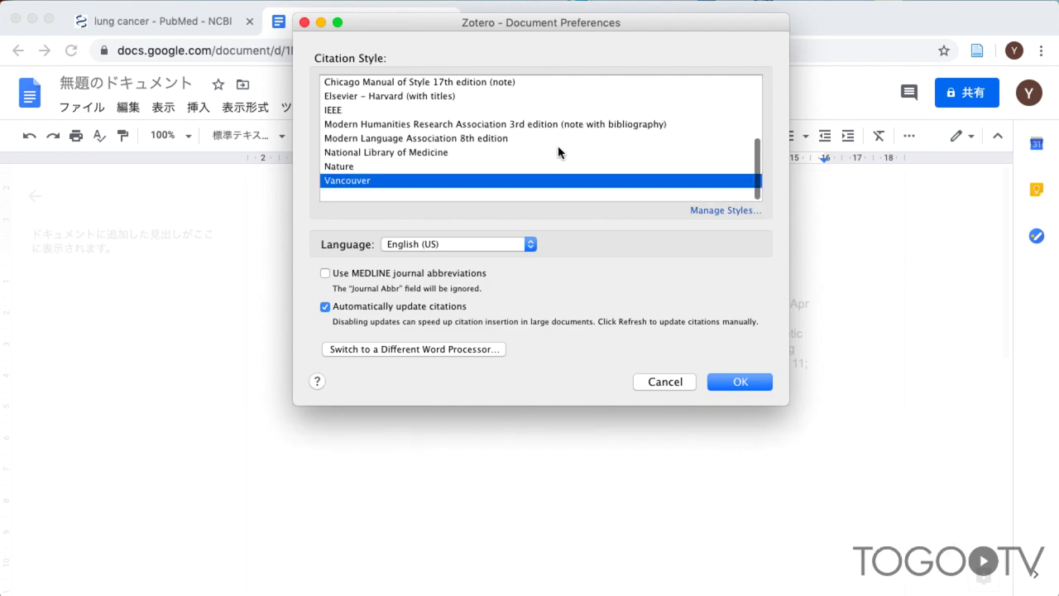